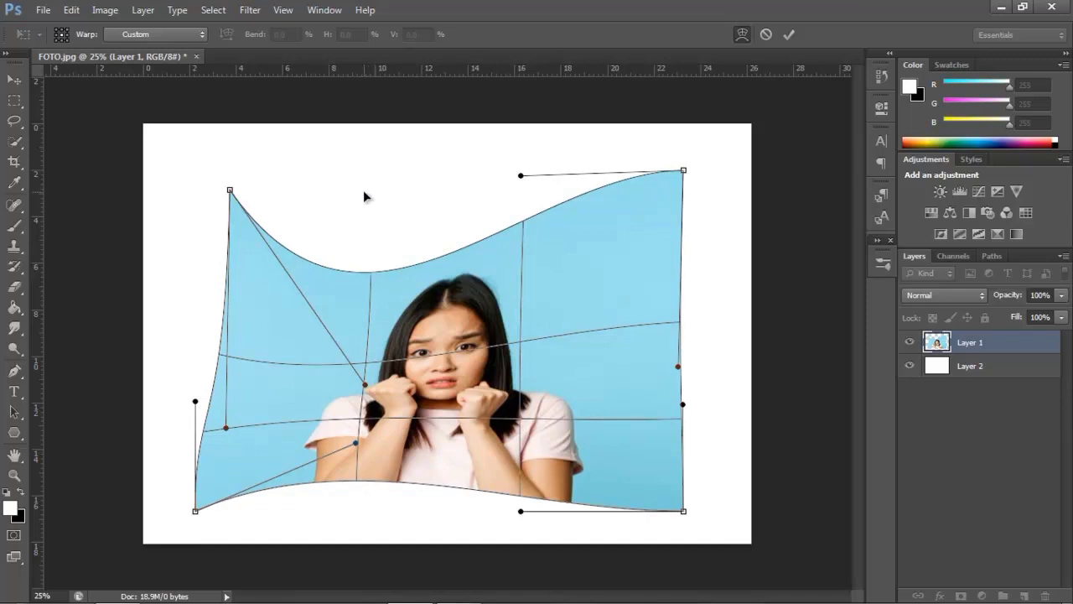
Finish the warp and move the Layer 1 photo slightly up and left, roughly centring it on the white canvas
{"action": "key", "text": "Return"}
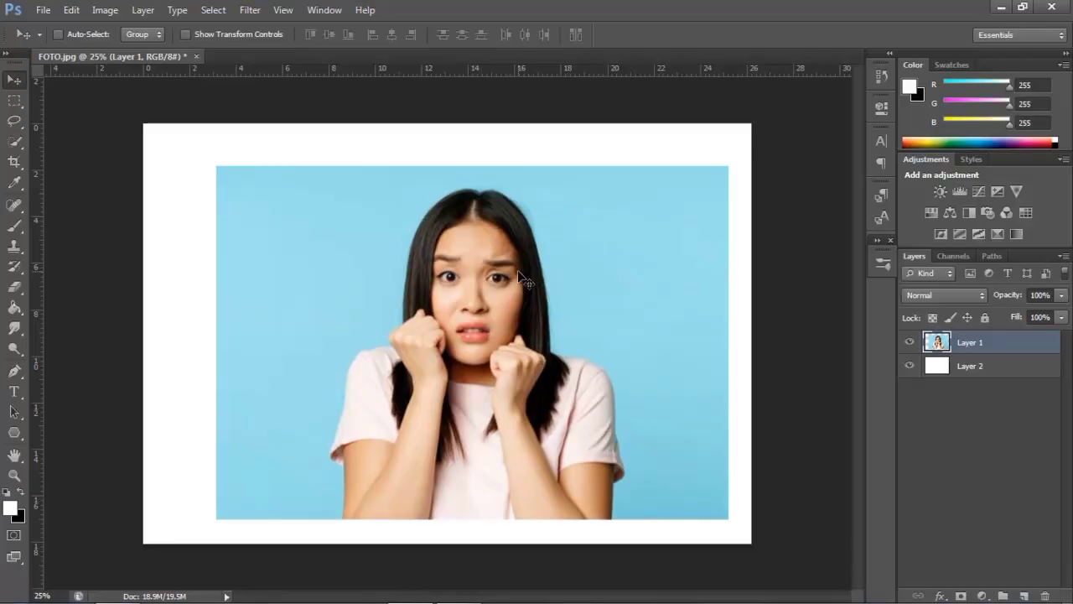
{"action": "left_click_drag", "start_coordinate": [586, 271], "coordinate": [574, 272]}
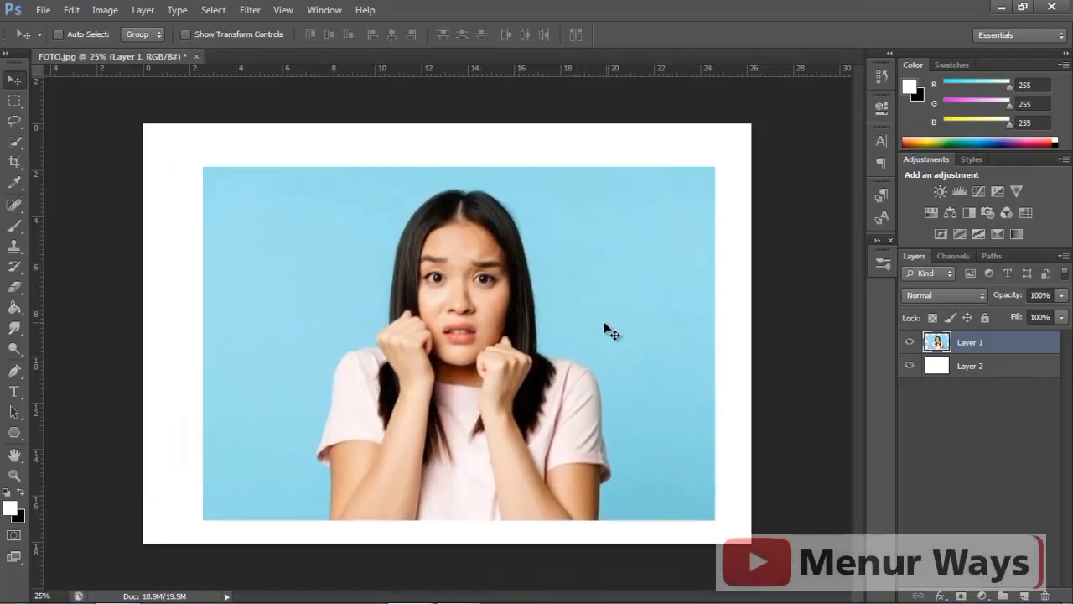
{"action": "left_click_drag", "start_coordinate": [606, 328], "coordinate": [578, 289]}
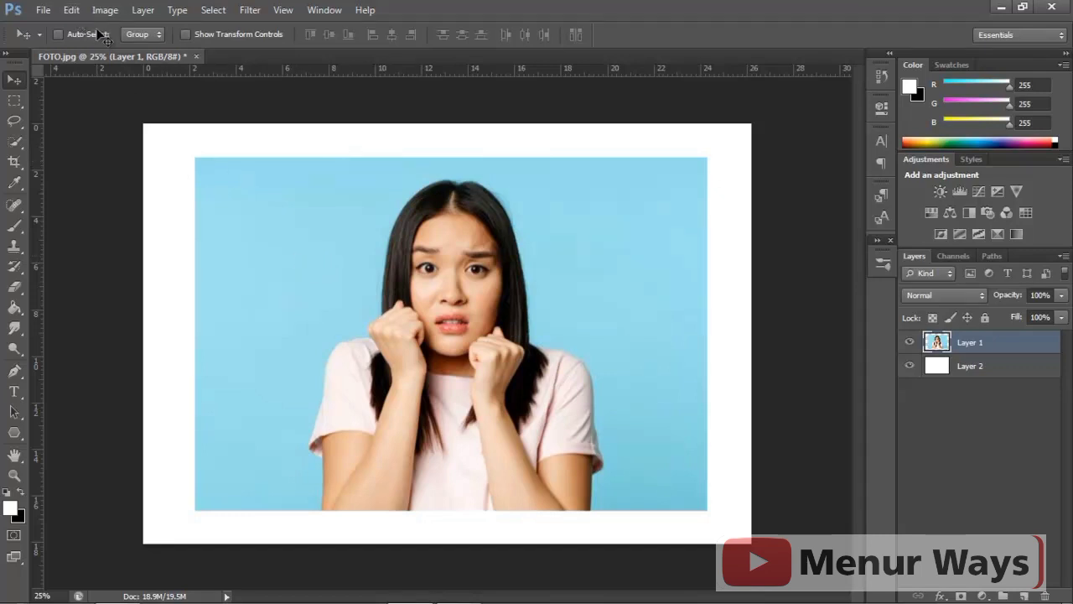
Start Free Transform on the photo in Layer 1
{"action": "left_click", "coordinate": [73, 10]}
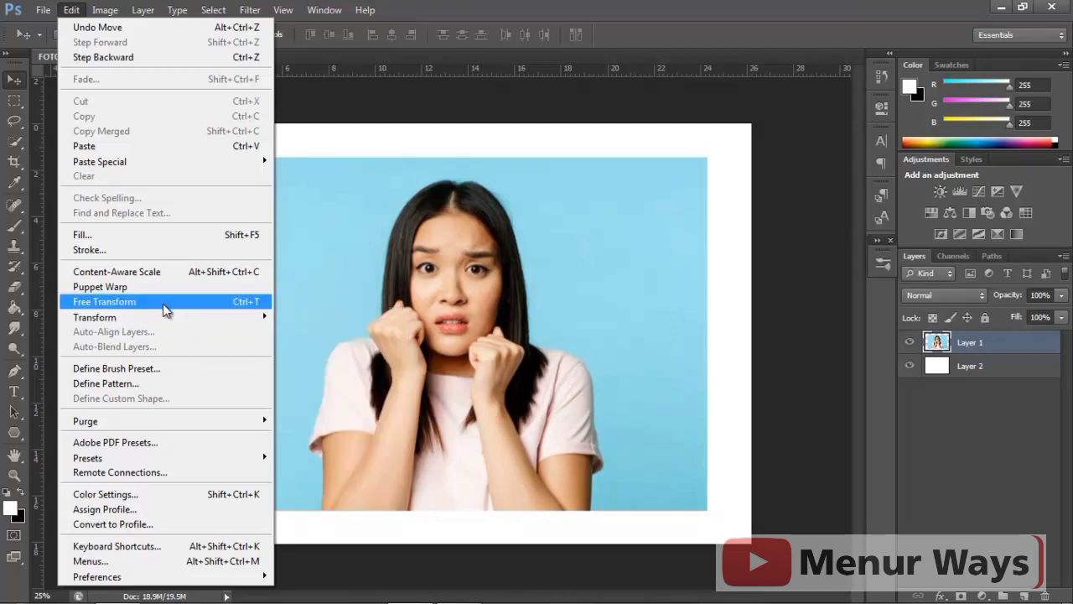
{"action": "mouse_move", "coordinate": [168, 317]}
{"action": "left_click", "coordinate": [405, 152]}
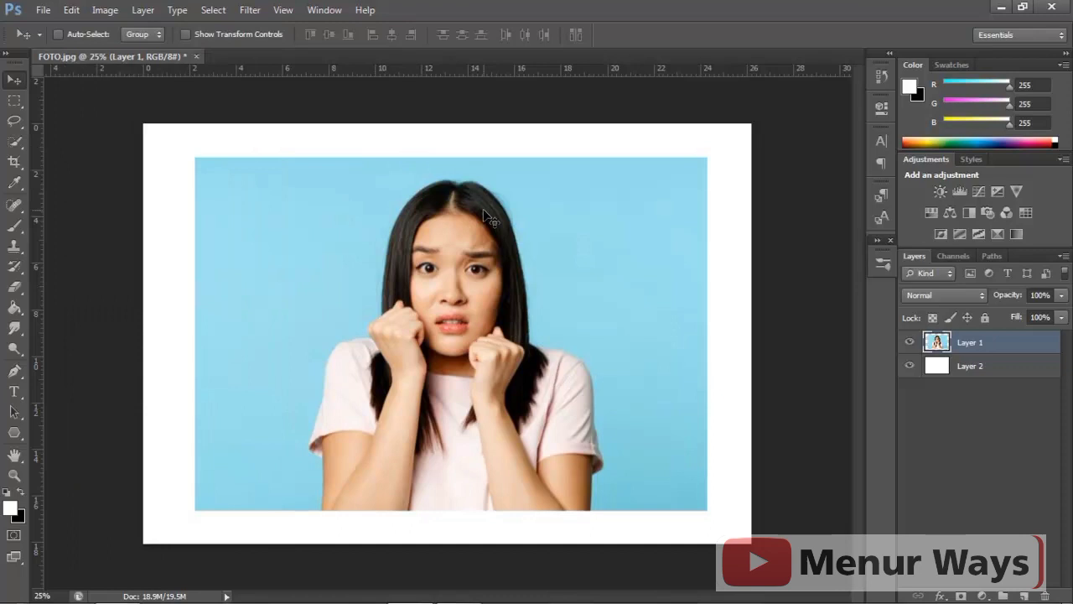
{"action": "key", "text": "ctrl+t"}
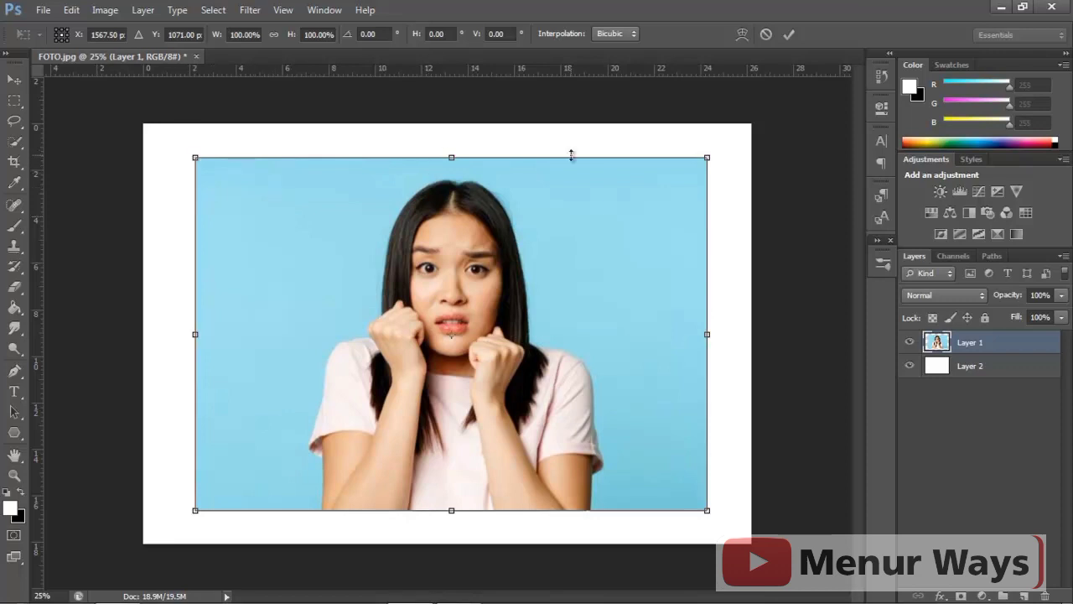
Examine the upper-left corner handle of the photo's transform box up close at up to 200% magnification
{"action": "key", "text": "ctrl+plus"}
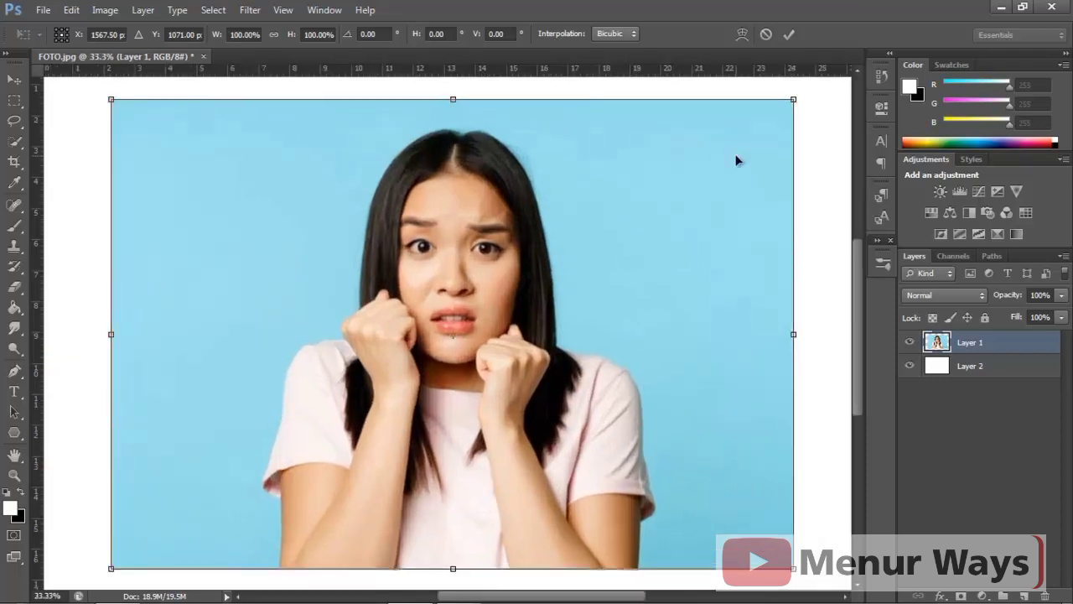
{"action": "left_click_drag", "start_coordinate": [857, 265], "coordinate": [857, 218]}
{"action": "key", "text": "ctrl+plus"}
{"action": "key", "text": "ctrl+plus"}
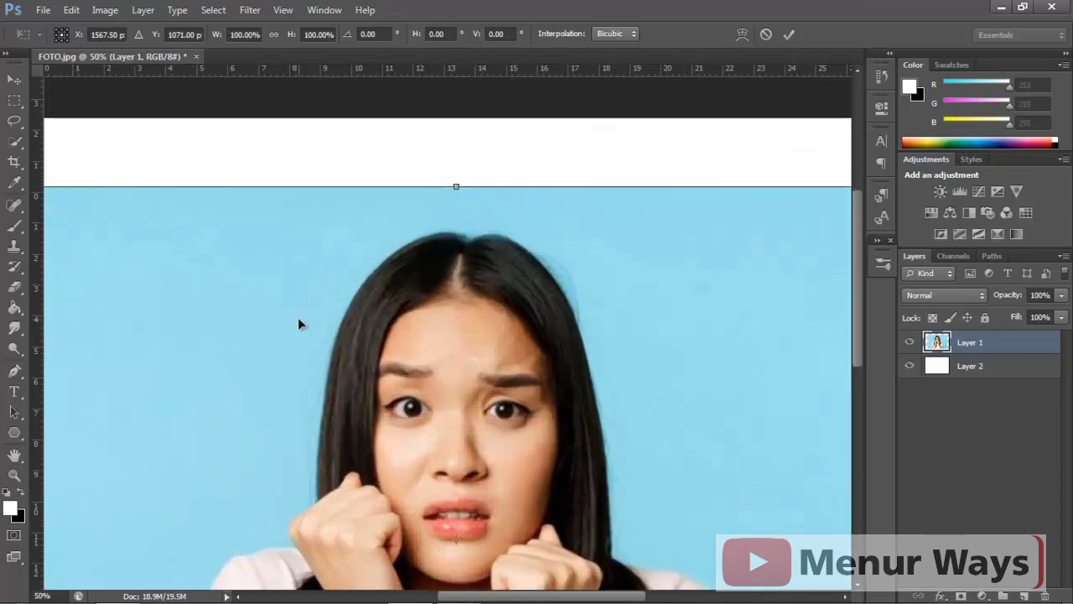
{"action": "left_click_drag", "start_coordinate": [494, 597], "coordinate": [384, 598]}
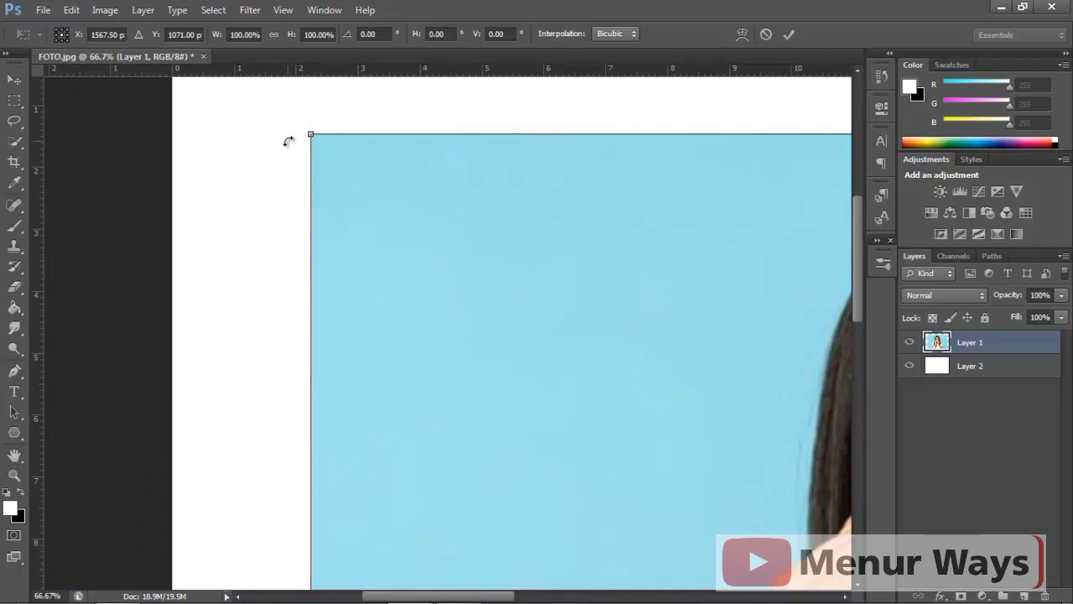
{"action": "key", "text": "ctrl+plus"}
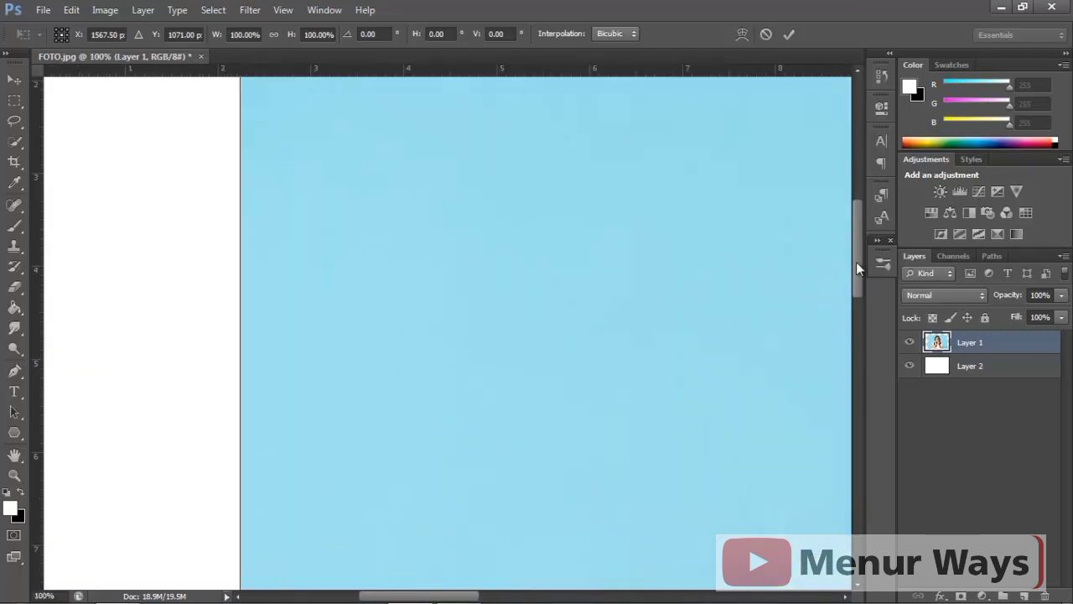
{"action": "left_click_drag", "start_coordinate": [856, 269], "coordinate": [859, 221]}
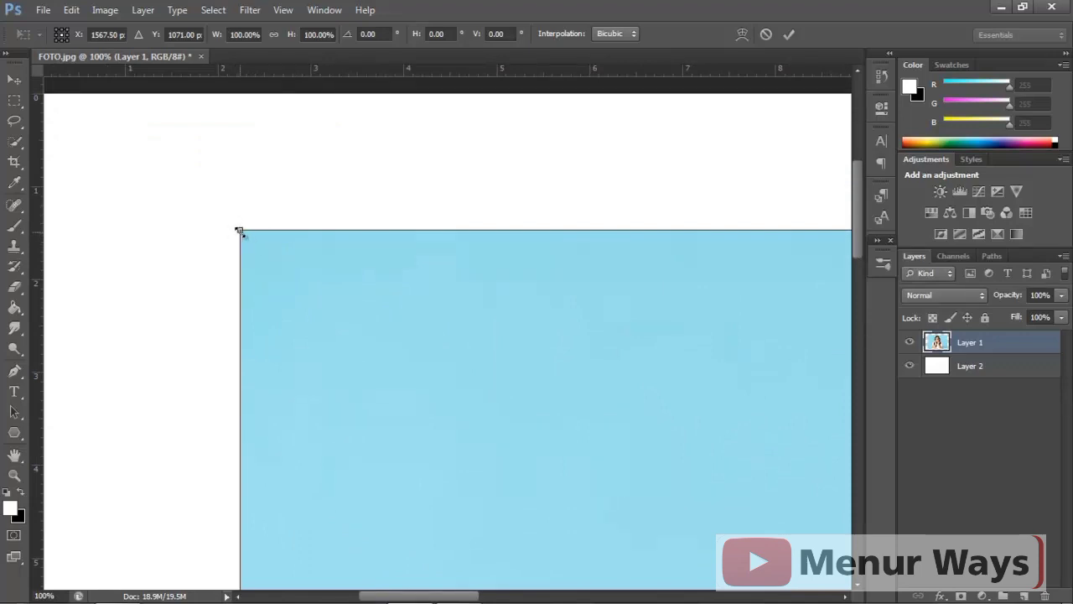
{"action": "key", "text": "ctrl+plus"}
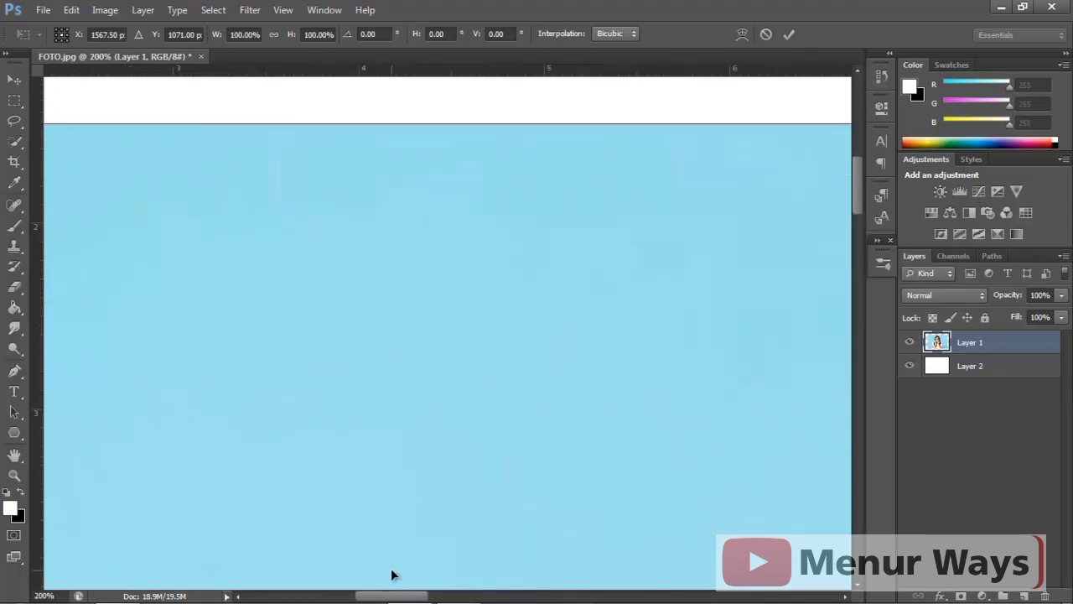
{"action": "left_click_drag", "start_coordinate": [391, 596], "coordinate": [344, 596]}
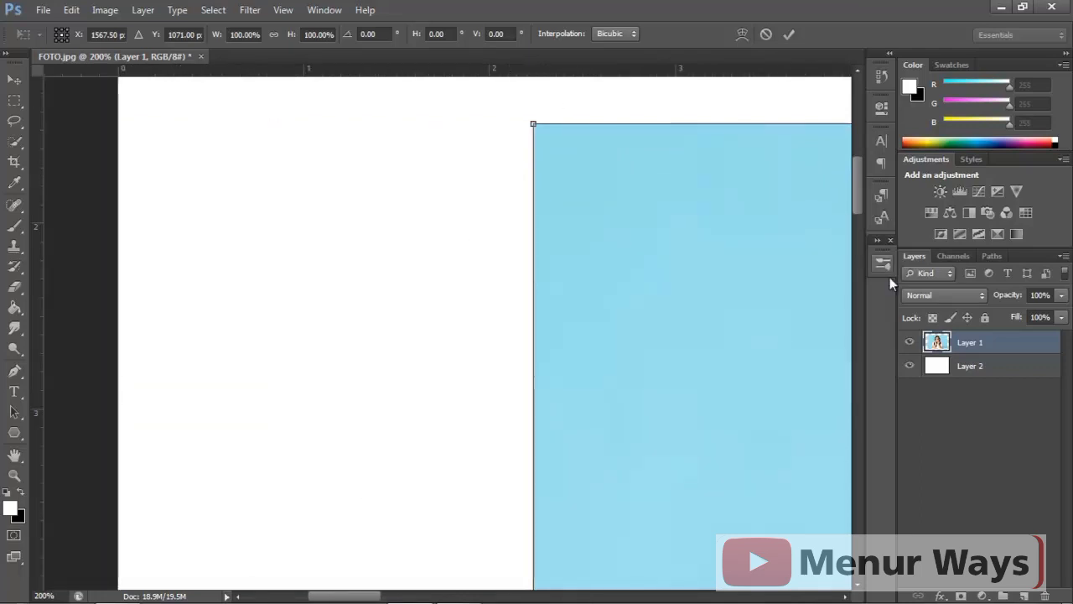
{"action": "left_click_drag", "start_coordinate": [859, 197], "coordinate": [858, 185]}
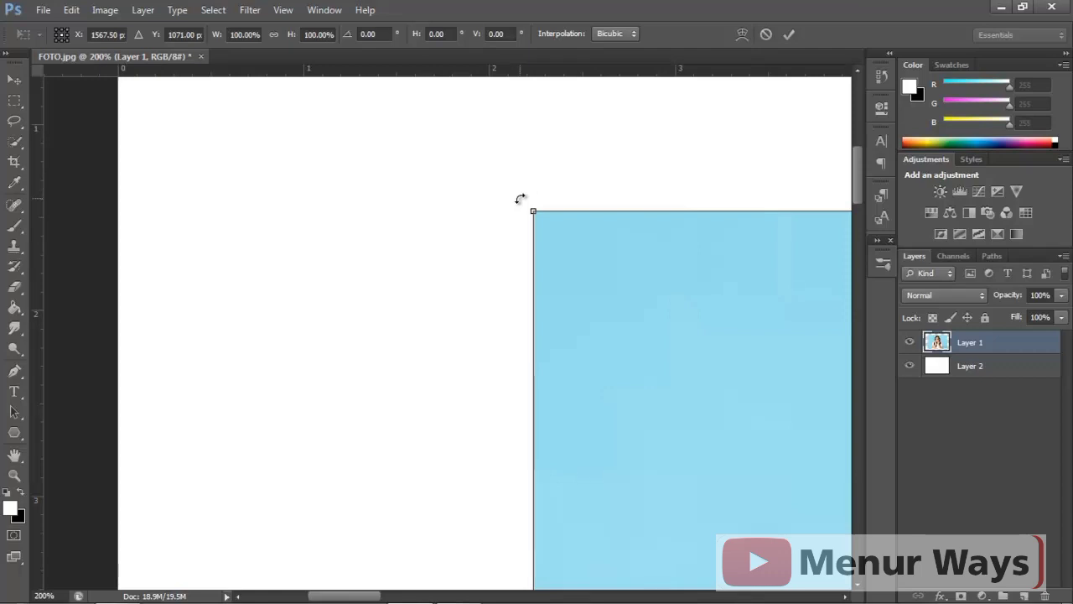
{"action": "key", "text": "ctrl+minus"}
{"action": "key", "text": "ctrl+minus"}
{"action": "key", "text": "ctrl+minus"}
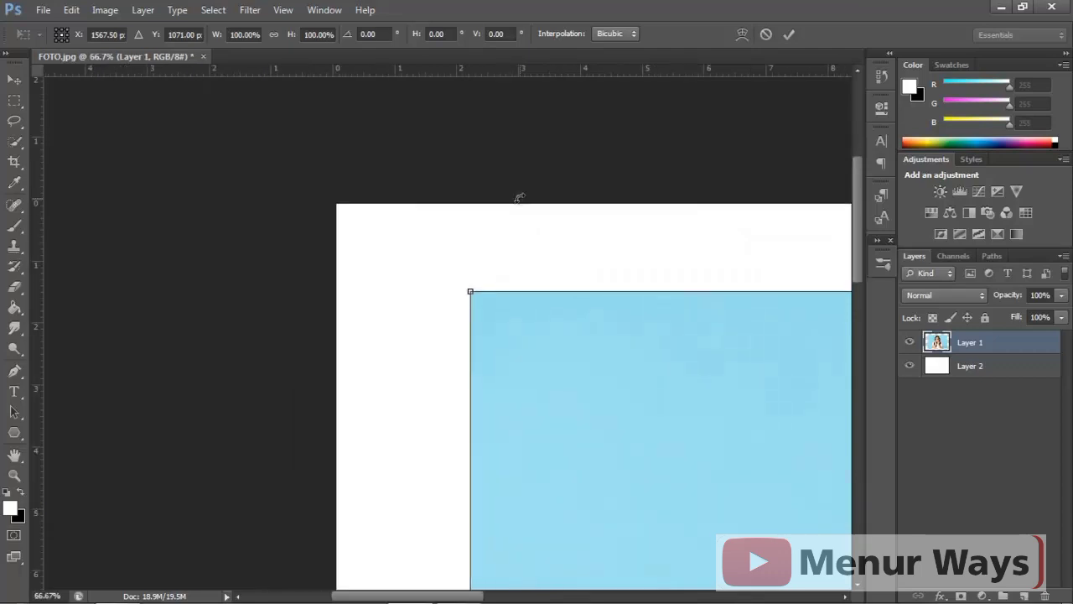
{"action": "left_click_drag", "start_coordinate": [457, 587], "coordinate": [582, 583]}
{"action": "key", "text": "ctrl+minus"}
{"action": "key", "text": "ctrl+minus"}
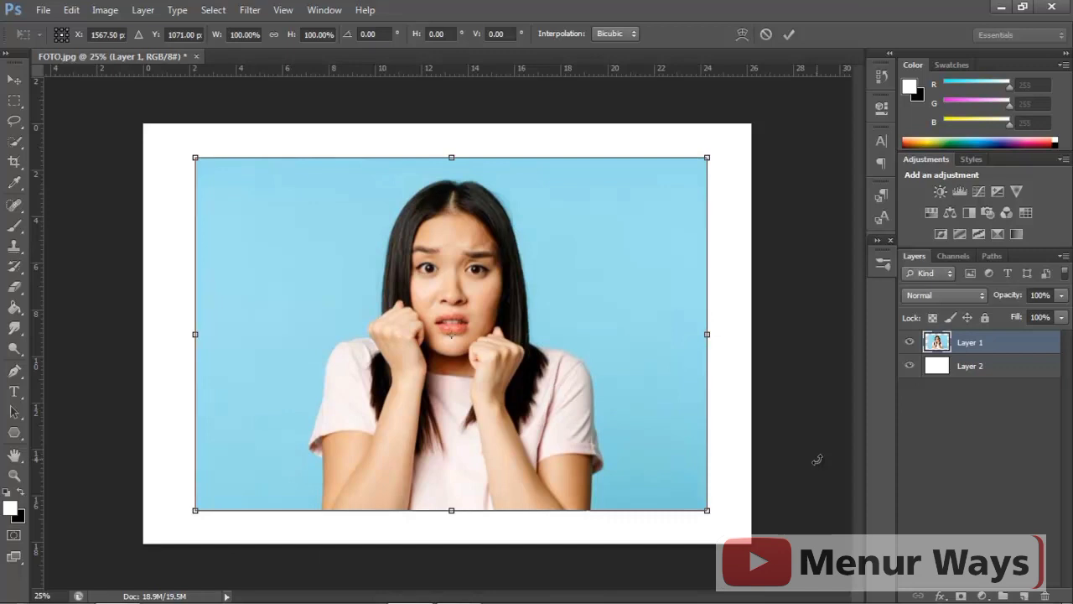
{"action": "key", "text": "ctrl+plus"}
{"action": "key", "text": "ctrl+minus"}
Resize the photo from its corner, side and top handles to about 97.85% width and 100.33% height
{"action": "left_click_drag", "start_coordinate": [714, 152], "coordinate": [689, 166]}
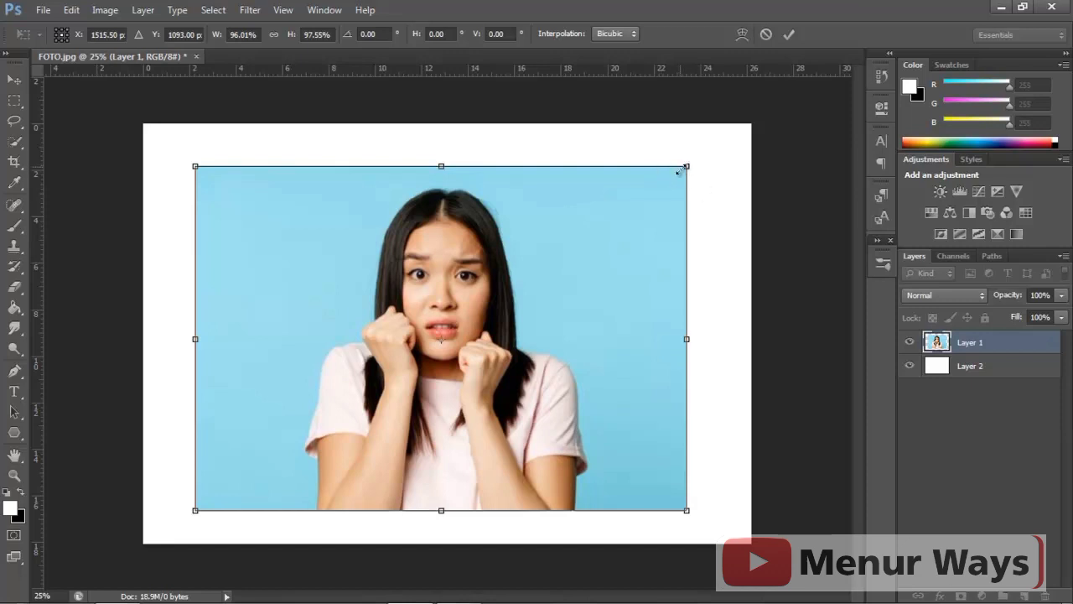
{"action": "left_click_drag", "start_coordinate": [686, 167], "coordinate": [683, 114]}
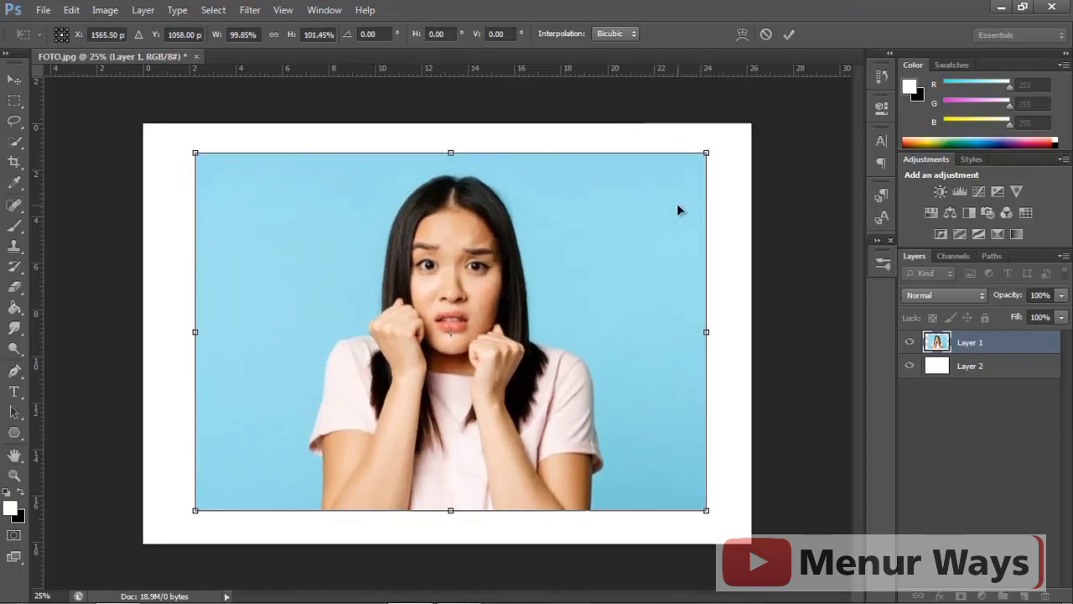
{"action": "left_click_drag", "start_coordinate": [709, 331], "coordinate": [675, 332]}
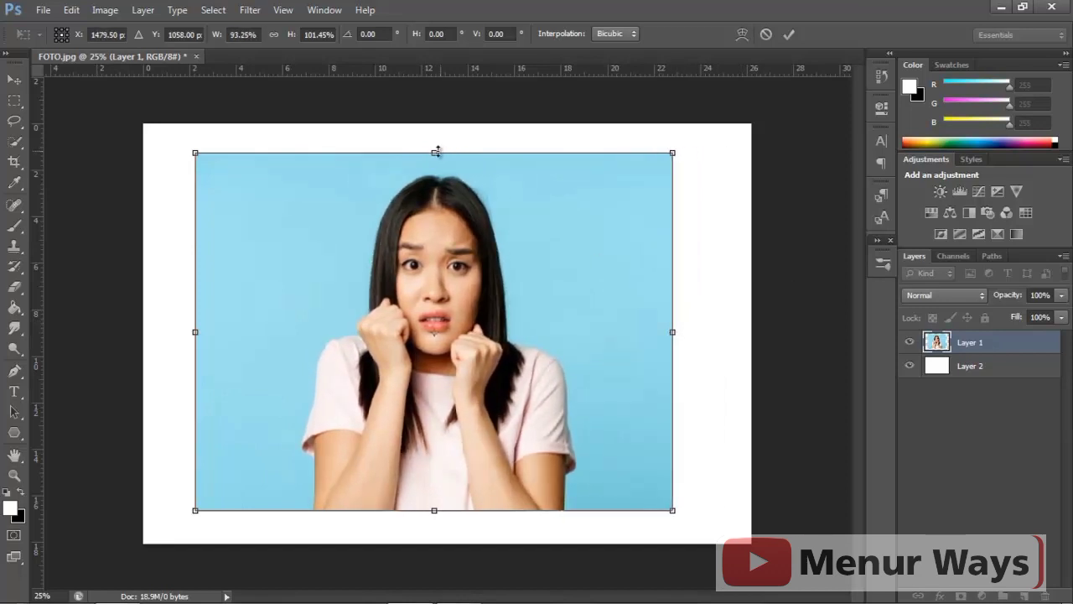
{"action": "mouse_move", "coordinate": [435, 152]}
{"action": "left_mouse_down"}
{"action": "mouse_move", "coordinate": [436, 176]}
{"action": "mouse_move", "coordinate": [434, 154]}
{"action": "left_mouse_up"}
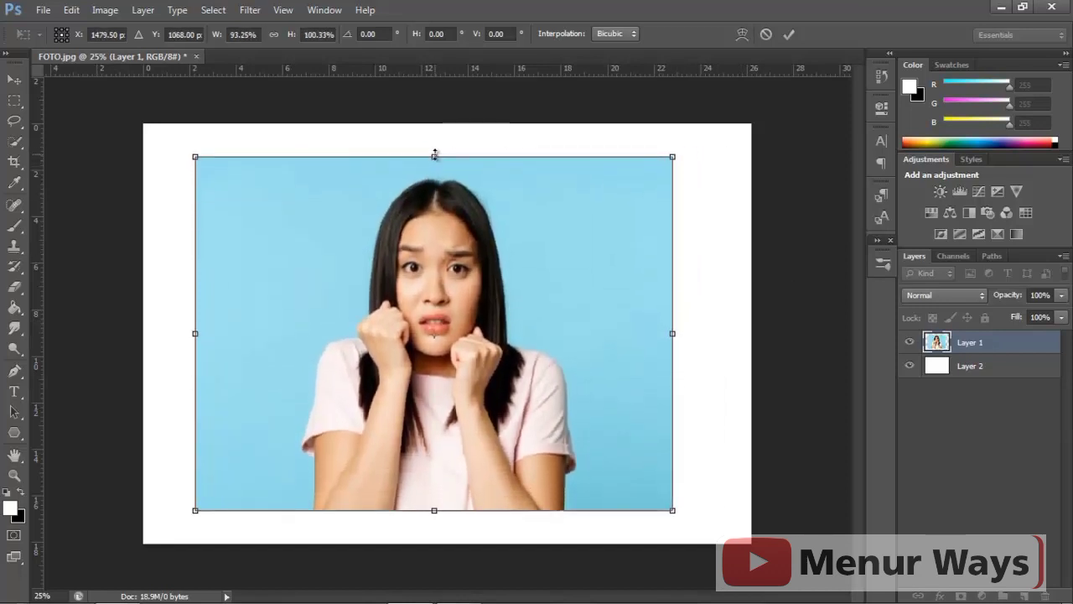
{"action": "mouse_move", "coordinate": [673, 333]}
{"action": "left_mouse_down"}
{"action": "mouse_move", "coordinate": [696, 321]}
{"action": "mouse_move", "coordinate": [690, 330]}
{"action": "left_mouse_up"}
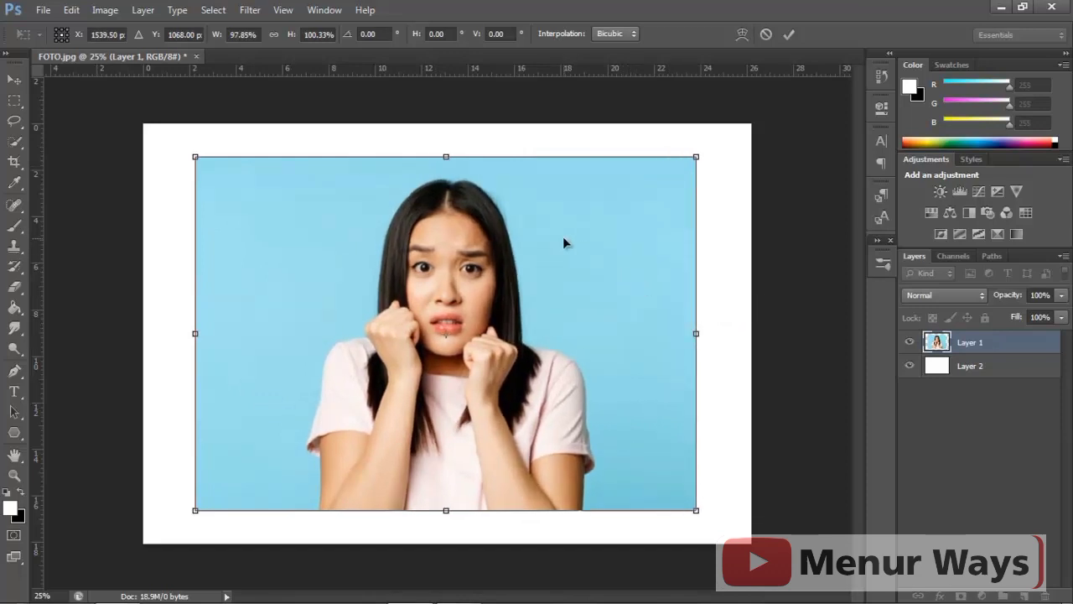
{"action": "scroll", "coordinate": [498, 255], "scroll_direction": "up", "scroll_amount": 3}
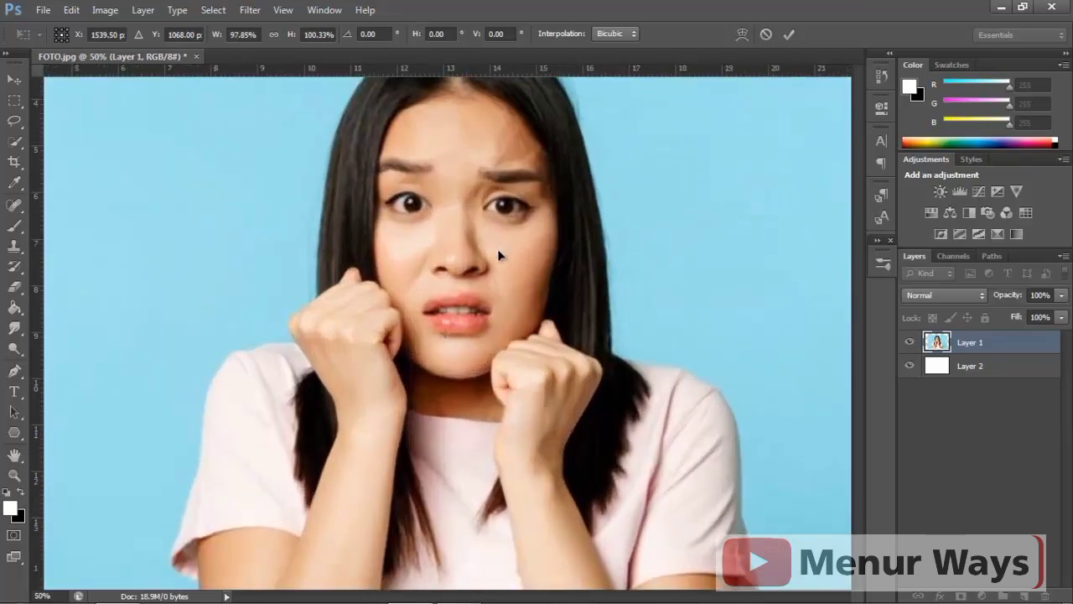
{"action": "scroll", "coordinate": [498, 255], "scroll_direction": "down", "scroll_amount": 2}
{"action": "scroll", "coordinate": [498, 255], "scroll_direction": "down", "scroll_amount": 1}
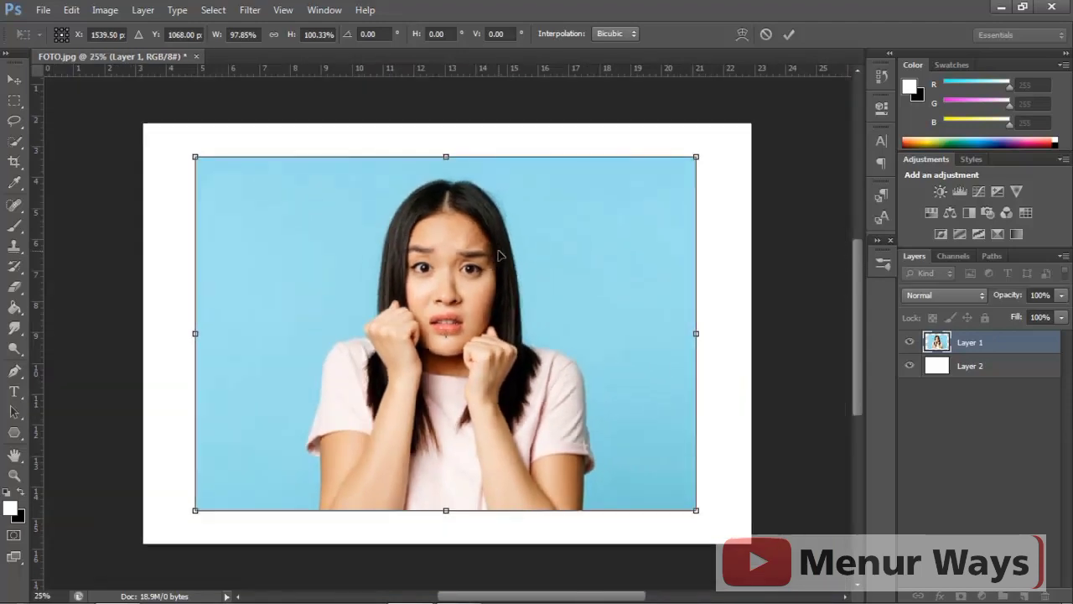
Use the Scale transform to shrink the photo to about 92% width and 94% height, and reposition it on the canvas
{"action": "left_click", "coordinate": [73, 10]}
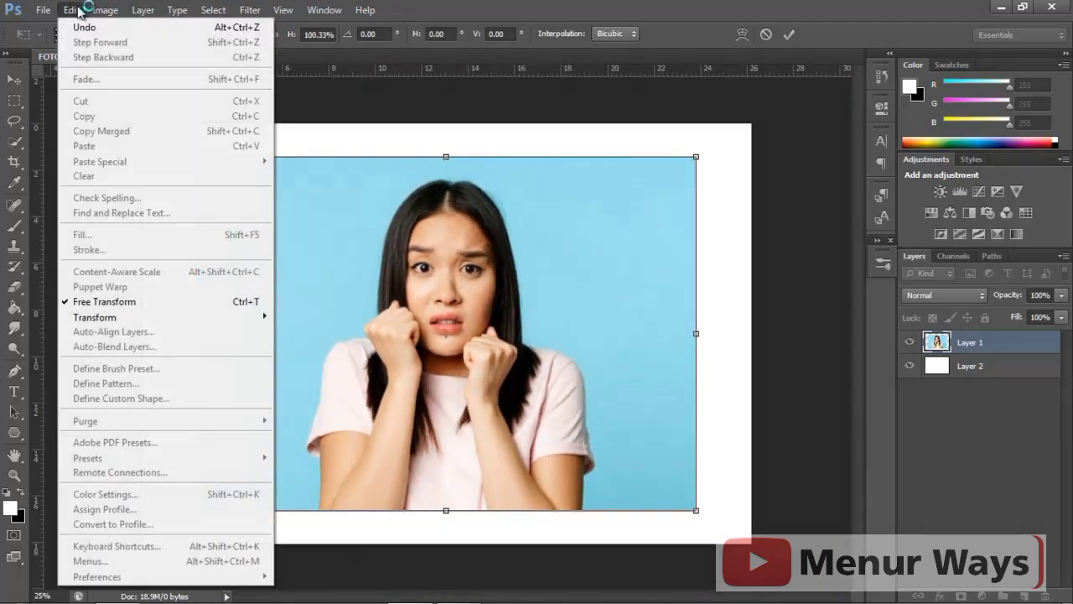
{"action": "mouse_move", "coordinate": [202, 318]}
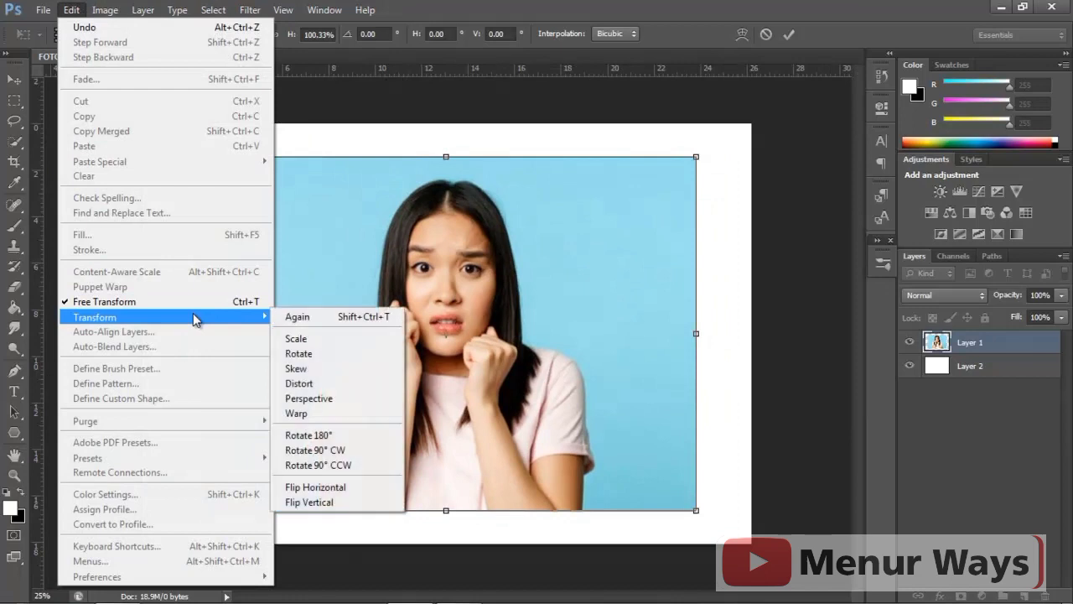
{"action": "left_click", "coordinate": [361, 346]}
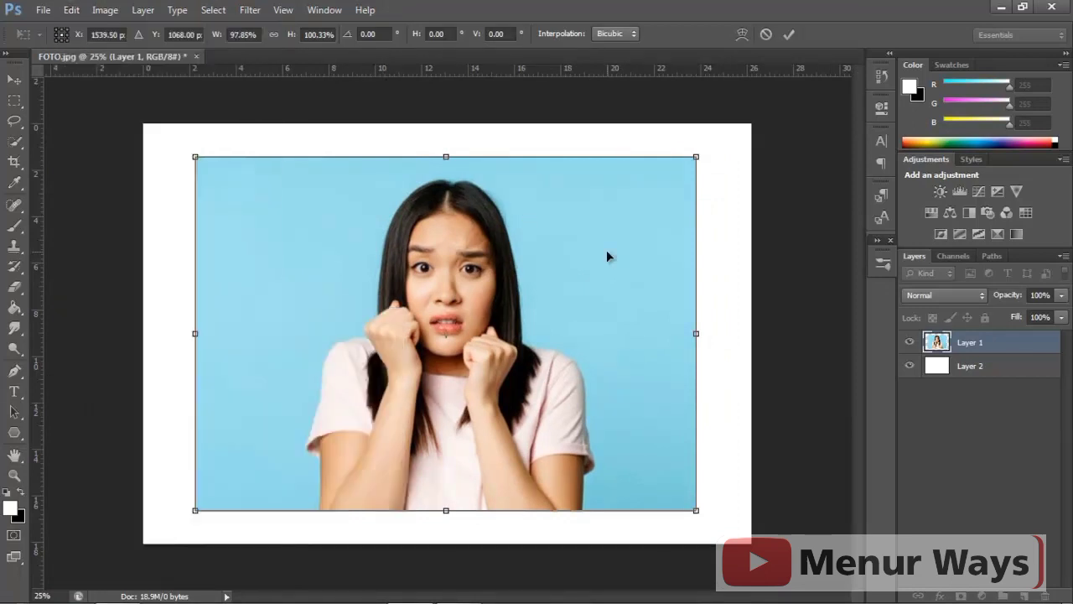
{"action": "right_click", "coordinate": [500, 241]}
{"action": "left_click", "coordinate": [466, 235]}
{"action": "right_click", "coordinate": [466, 234]}
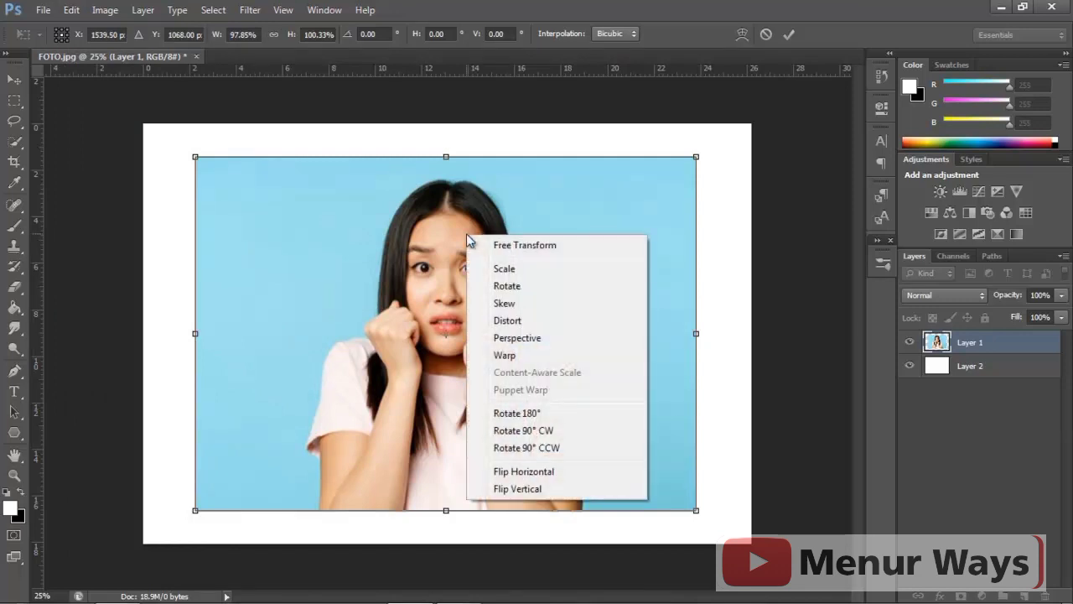
{"action": "left_click", "coordinate": [508, 275]}
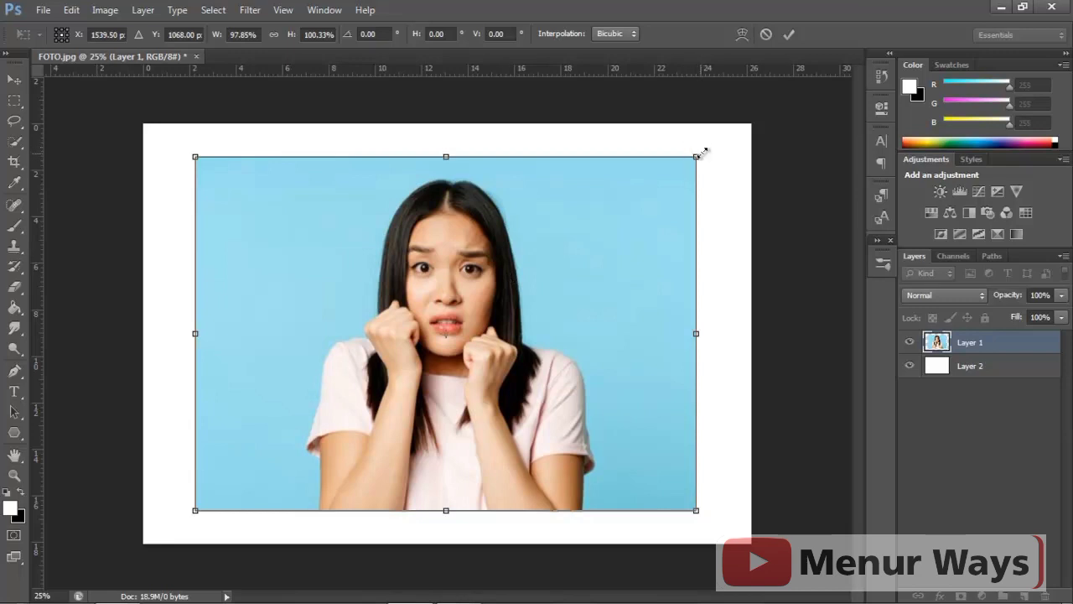
{"action": "left_click_drag", "start_coordinate": [697, 156], "coordinate": [701, 216]}
{"action": "left_click_drag", "start_coordinate": [588, 249], "coordinate": [589, 247]}
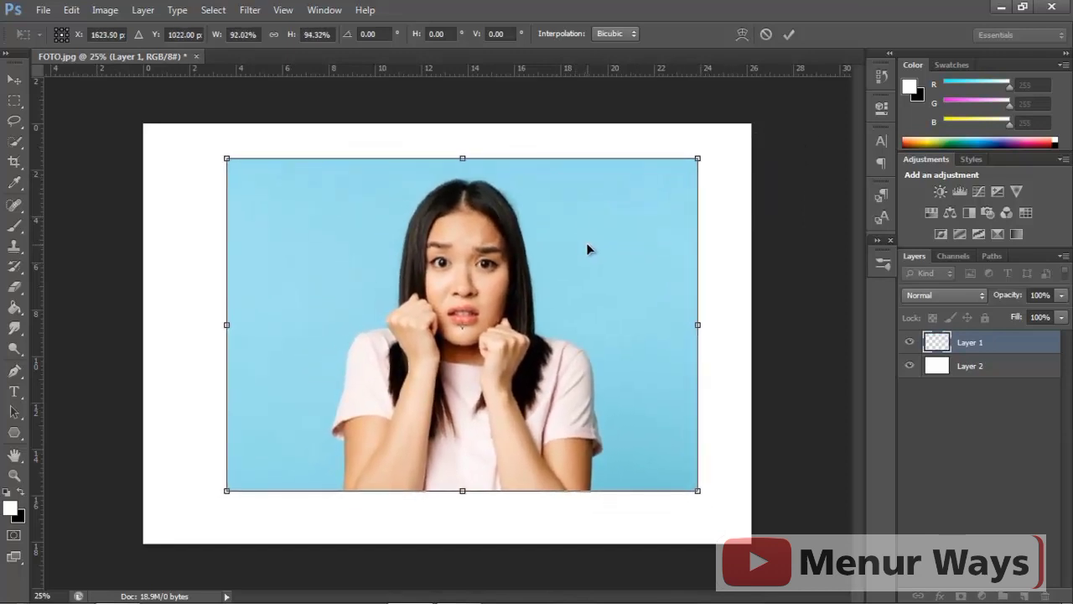
Use the Rotate transform to tilt the photo to about -2.45° and turn it back to about -0.05°
{"action": "right_click", "coordinate": [539, 279]}
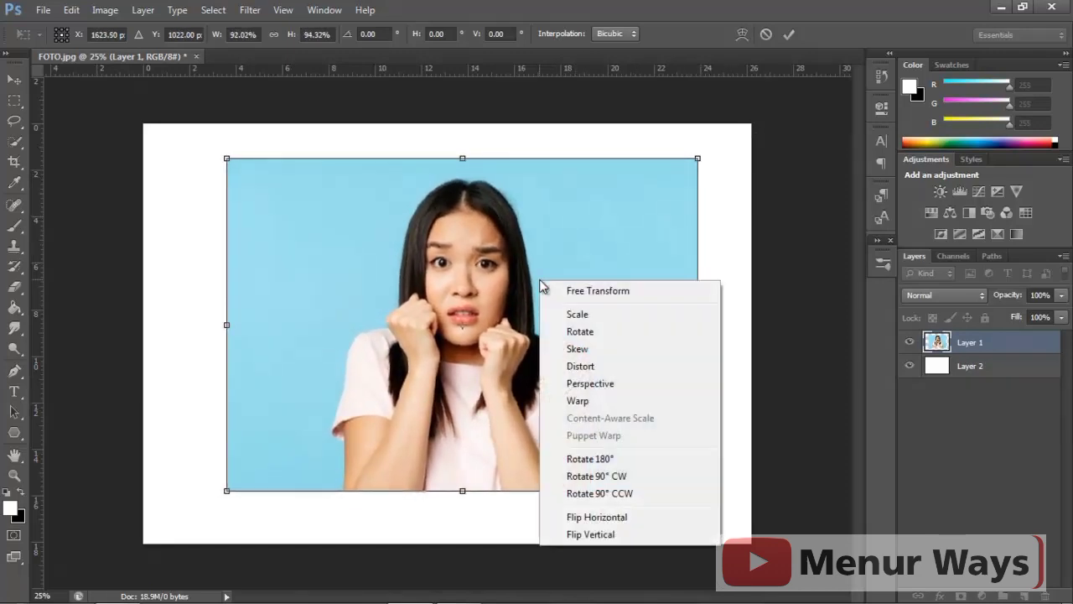
{"action": "left_click", "coordinate": [581, 332]}
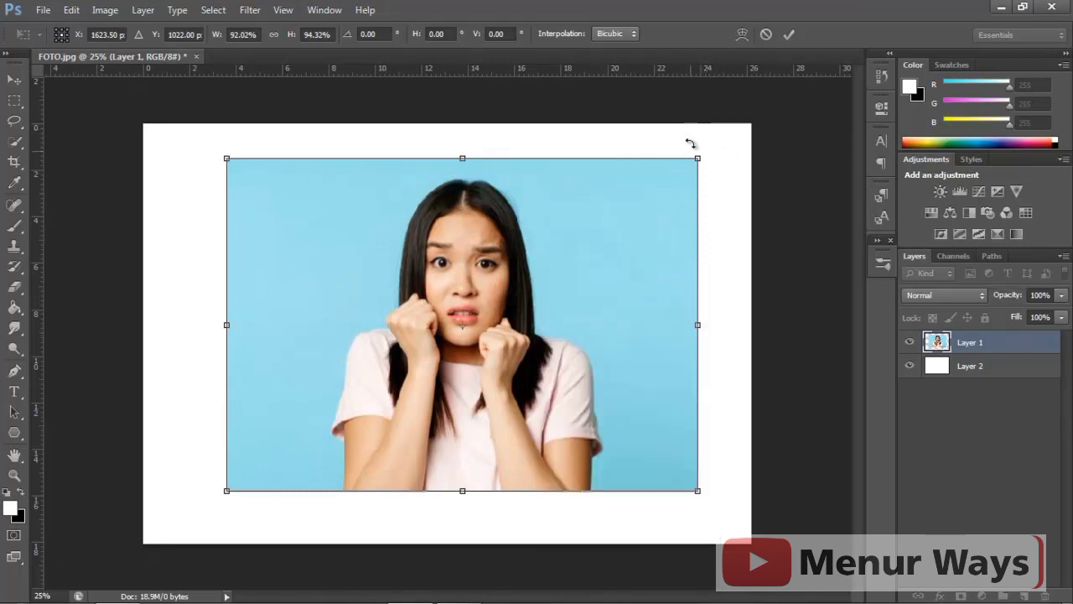
{"action": "mouse_move", "coordinate": [708, 153]}
{"action": "left_mouse_down"}
{"action": "mouse_move", "coordinate": [713, 175]}
{"action": "mouse_move", "coordinate": [702, 137]}
{"action": "mouse_move", "coordinate": [700, 146]}
{"action": "left_mouse_up"}
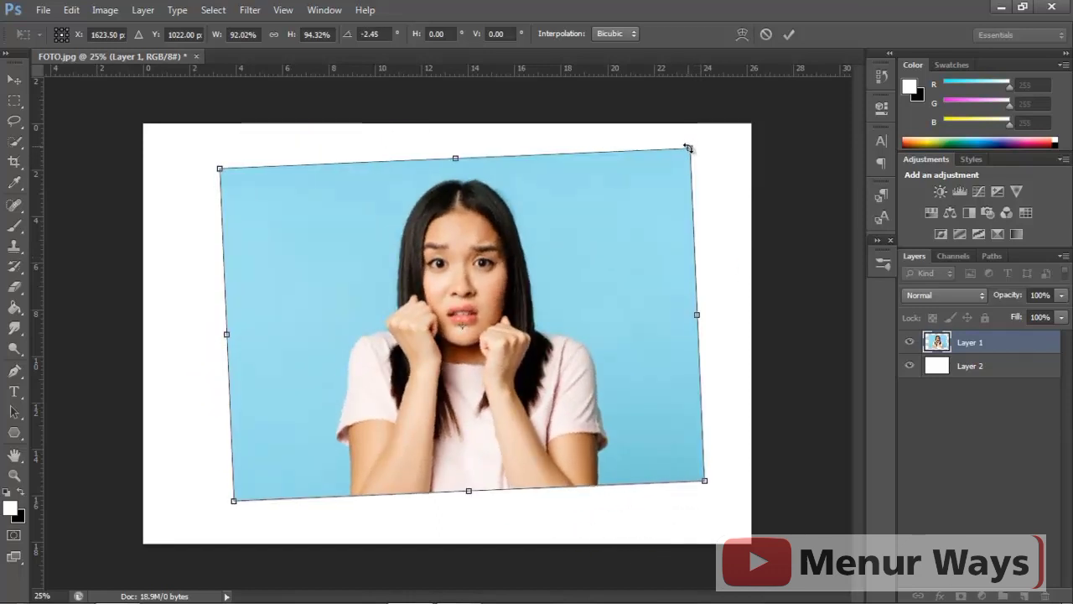
{"action": "left_click_drag", "start_coordinate": [691, 152], "coordinate": [675, 181]}
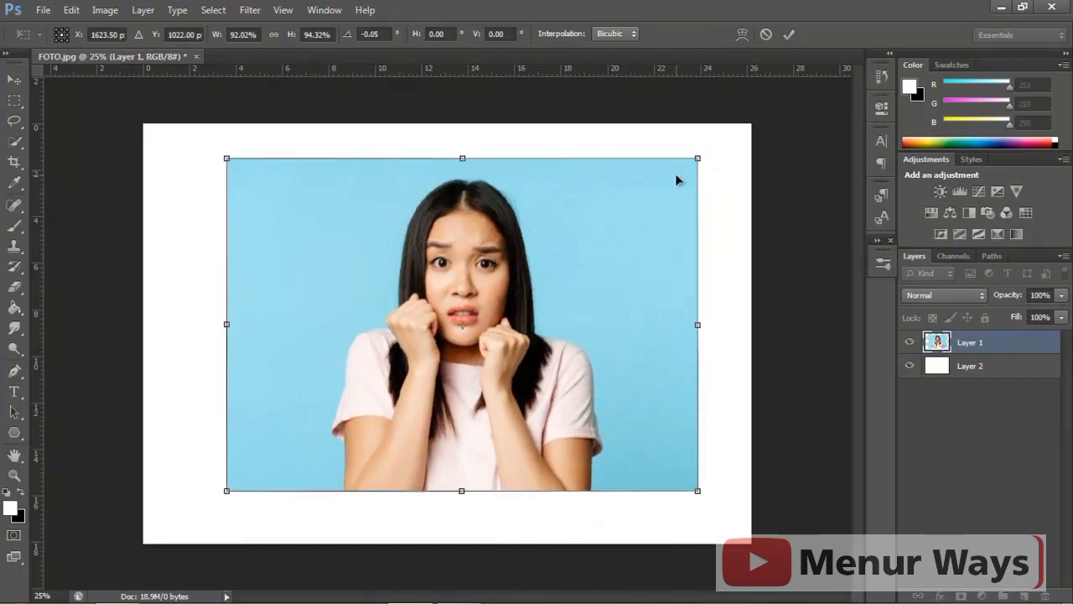
Use the Skew transform to pull both upper corners of the photo inward into a trapezoid, and shift it slightly down on the canvas
{"action": "right_click", "coordinate": [554, 213]}
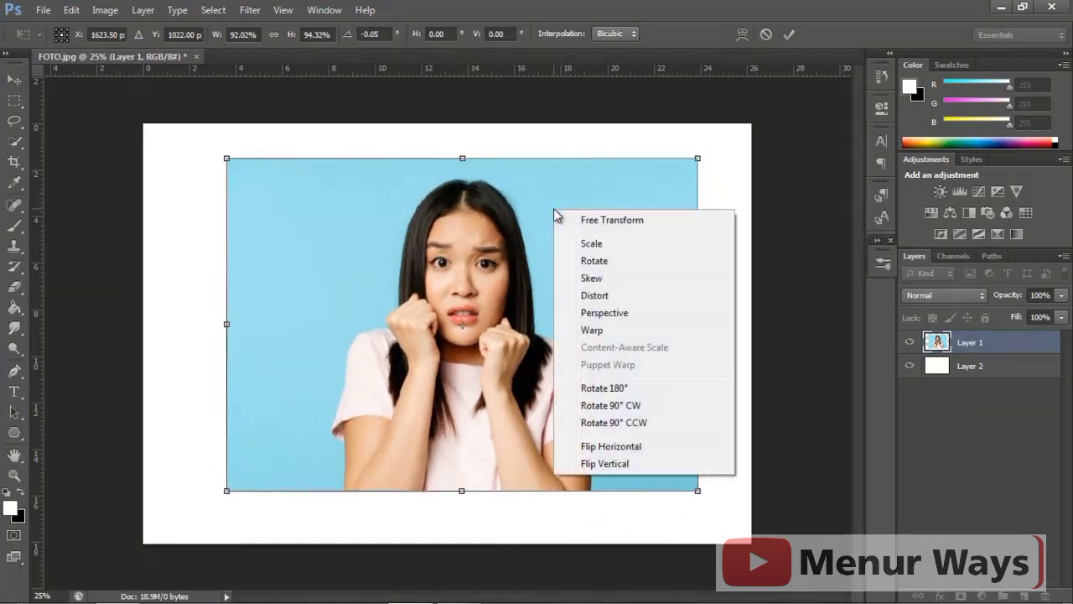
{"action": "left_click", "coordinate": [601, 279]}
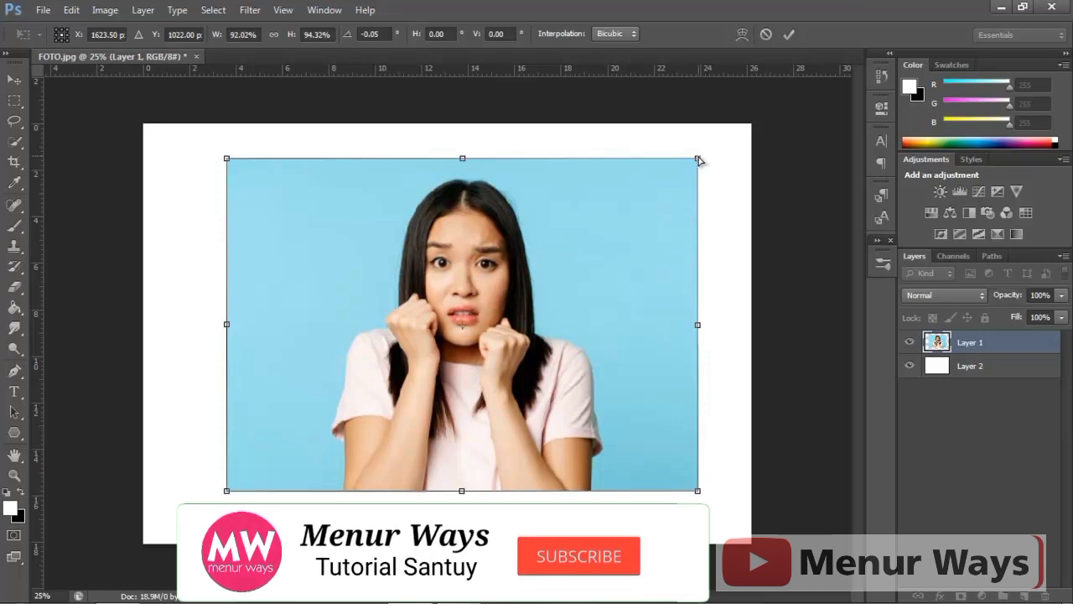
{"action": "left_click_drag", "start_coordinate": [700, 160], "coordinate": [529, 189]}
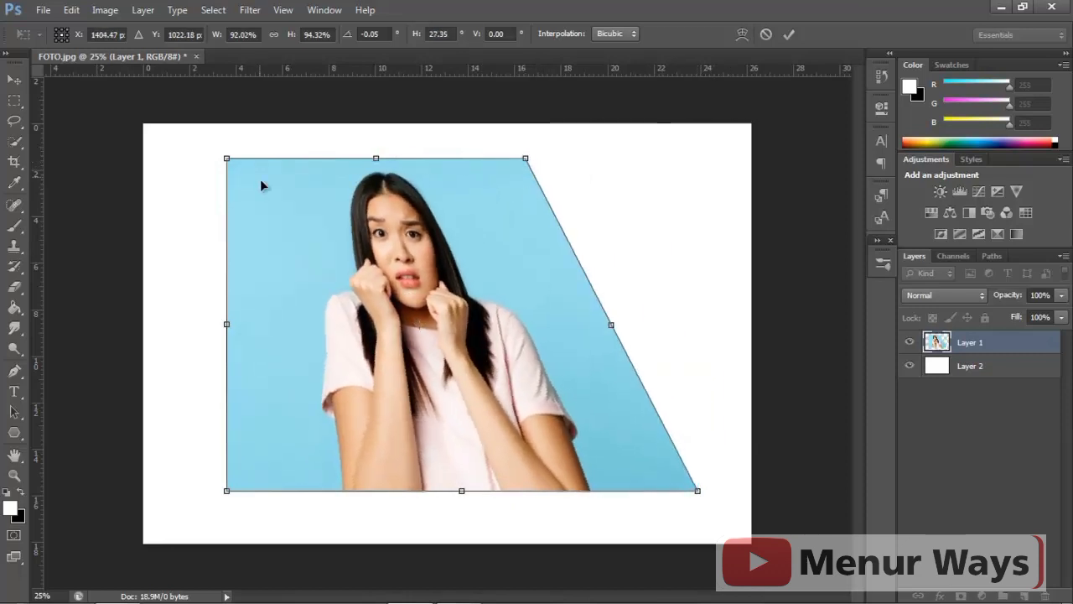
{"action": "left_click_drag", "start_coordinate": [226, 160], "coordinate": [381, 163]}
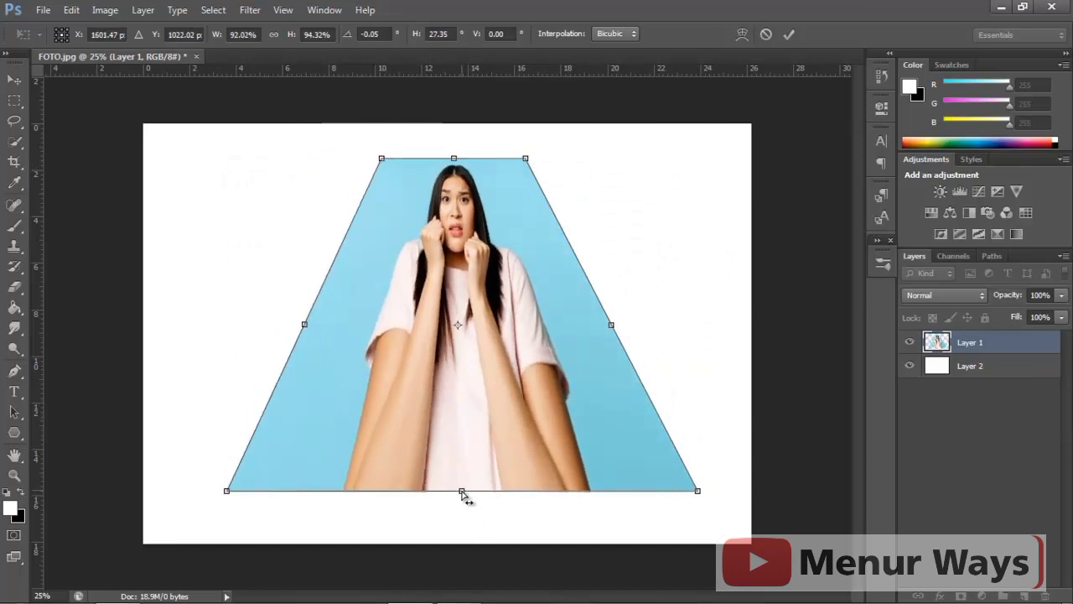
{"action": "mouse_move", "coordinate": [462, 426]}
{"action": "left_mouse_down"}
{"action": "mouse_move", "coordinate": [450, 456]}
{"action": "mouse_move", "coordinate": [454, 435]}
{"action": "left_mouse_up"}
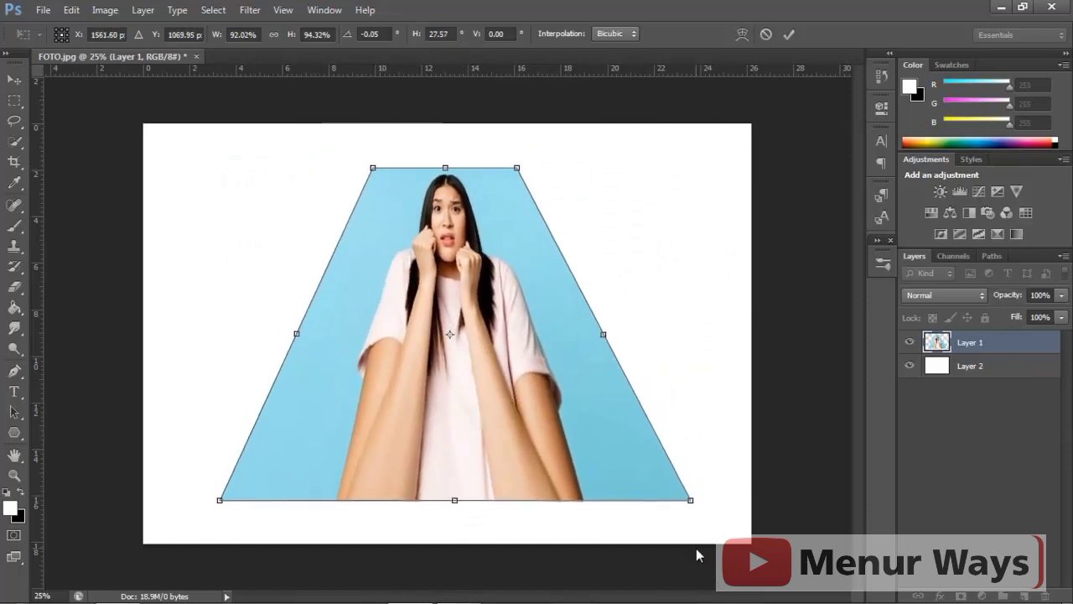
Skew the photo's lower-right corner inward to about 83.28% width and spread its upper corners back out, and undo the applied transform
{"action": "left_click_drag", "start_coordinate": [695, 506], "coordinate": [645, 497]}
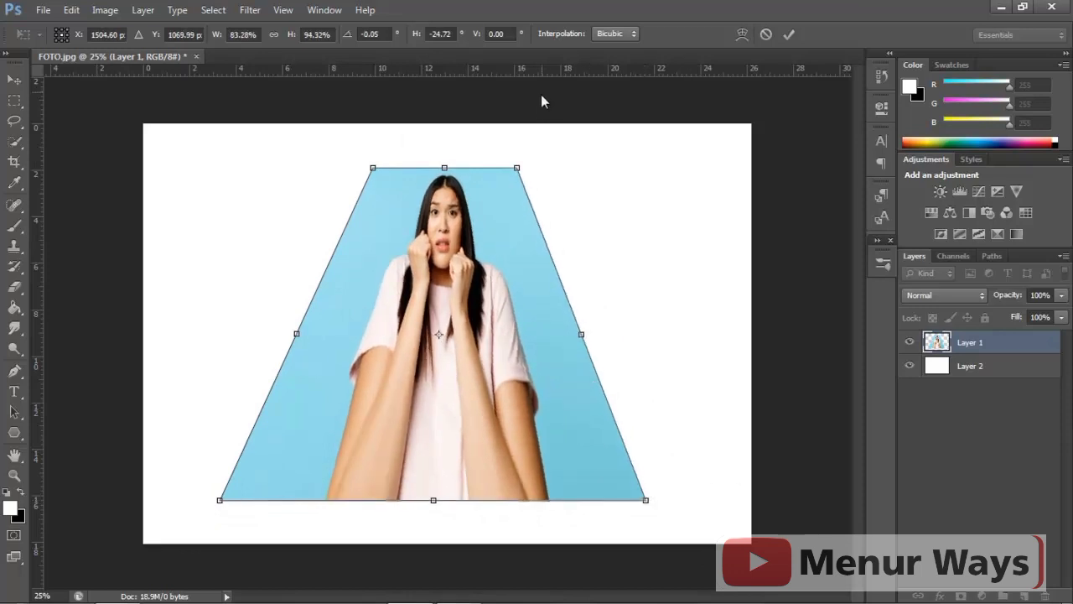
{"action": "left_click_drag", "start_coordinate": [517, 169], "coordinate": [650, 168]}
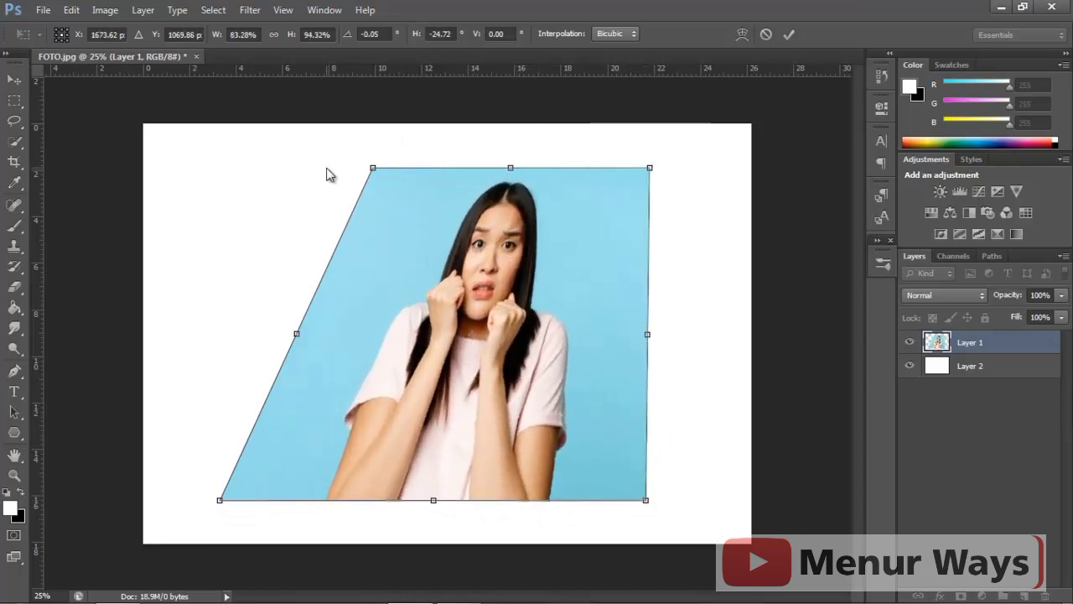
{"action": "left_click_drag", "start_coordinate": [373, 170], "coordinate": [246, 169]}
{"action": "key", "text": "Return"}
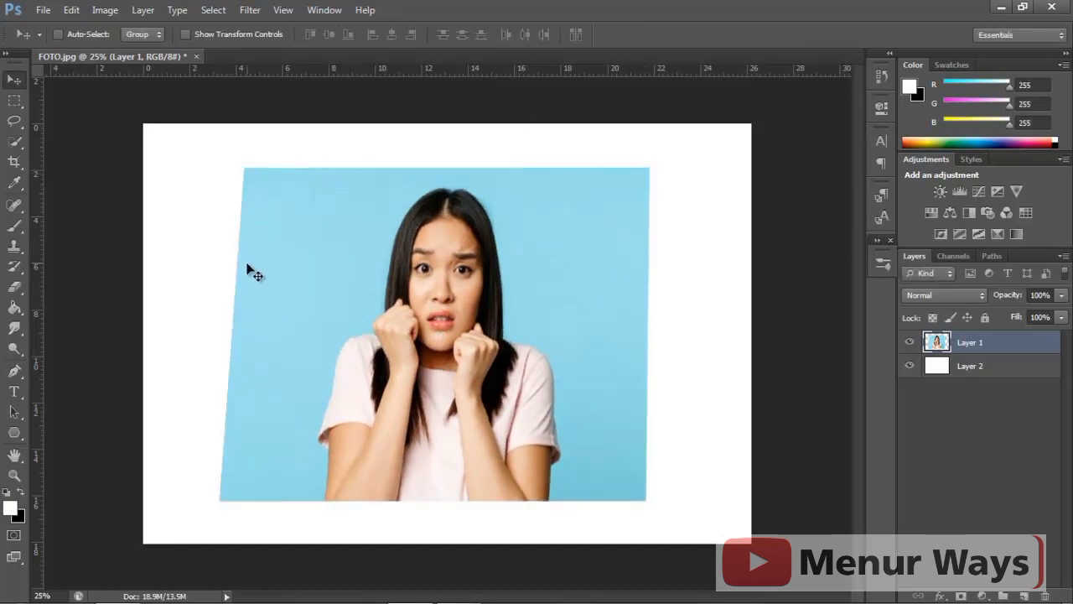
{"action": "key", "text": "ctrl+z"}
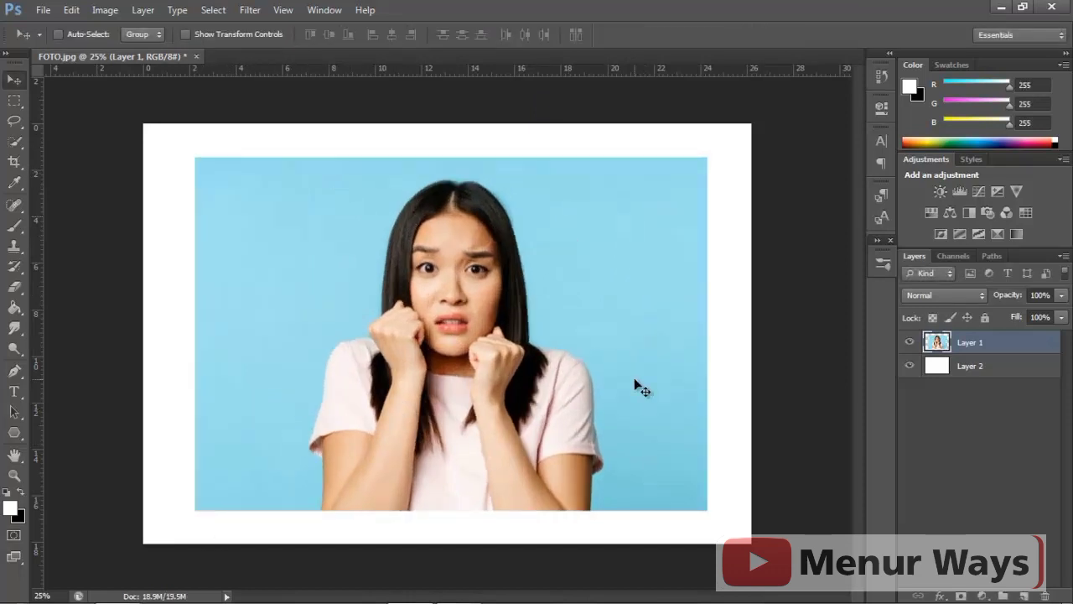
Use the Distort transform to move the photo's four corners independently into an irregular quadrilateral, and reposition it on the canvas
{"action": "key", "text": "ctrl+t"}
{"action": "right_click", "coordinate": [527, 217]}
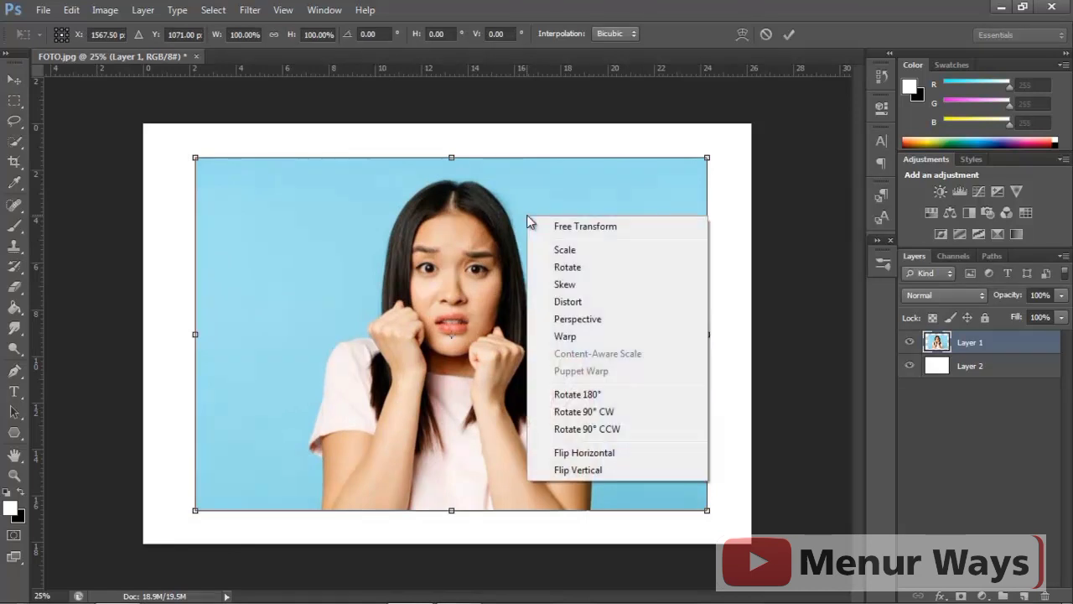
{"action": "left_click", "coordinate": [604, 302]}
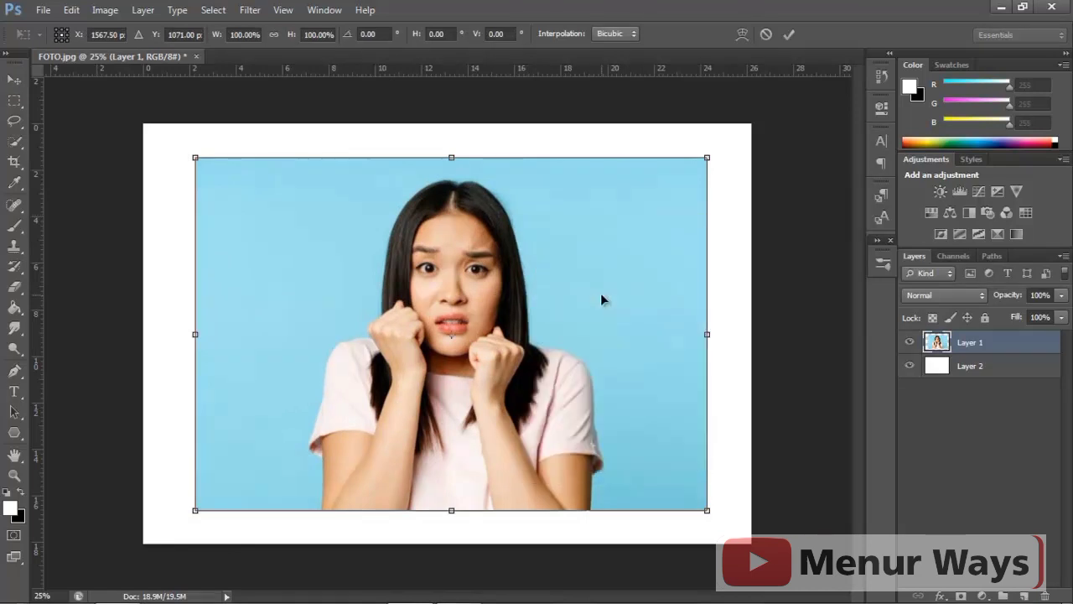
{"action": "left_click_drag", "start_coordinate": [708, 156], "coordinate": [693, 195]}
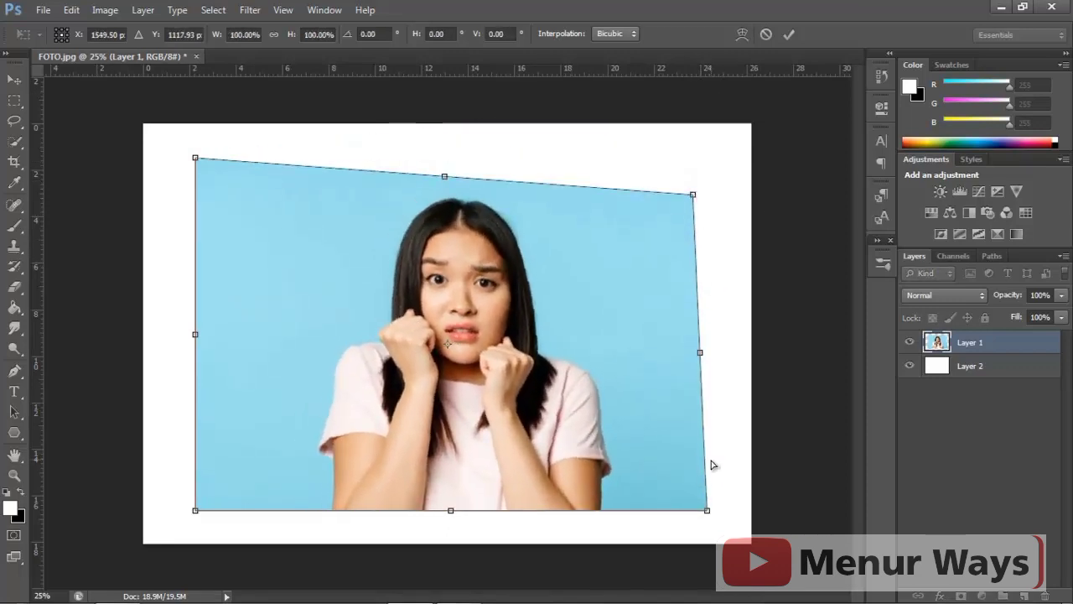
{"action": "left_click_drag", "start_coordinate": [709, 516], "coordinate": [706, 381]}
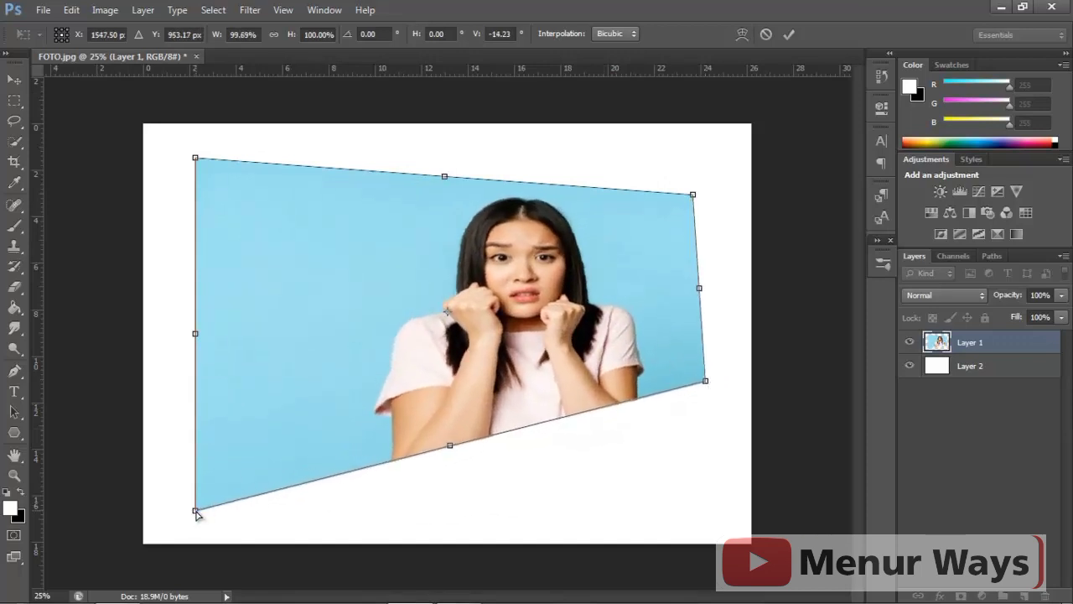
{"action": "left_click_drag", "start_coordinate": [196, 512], "coordinate": [527, 507]}
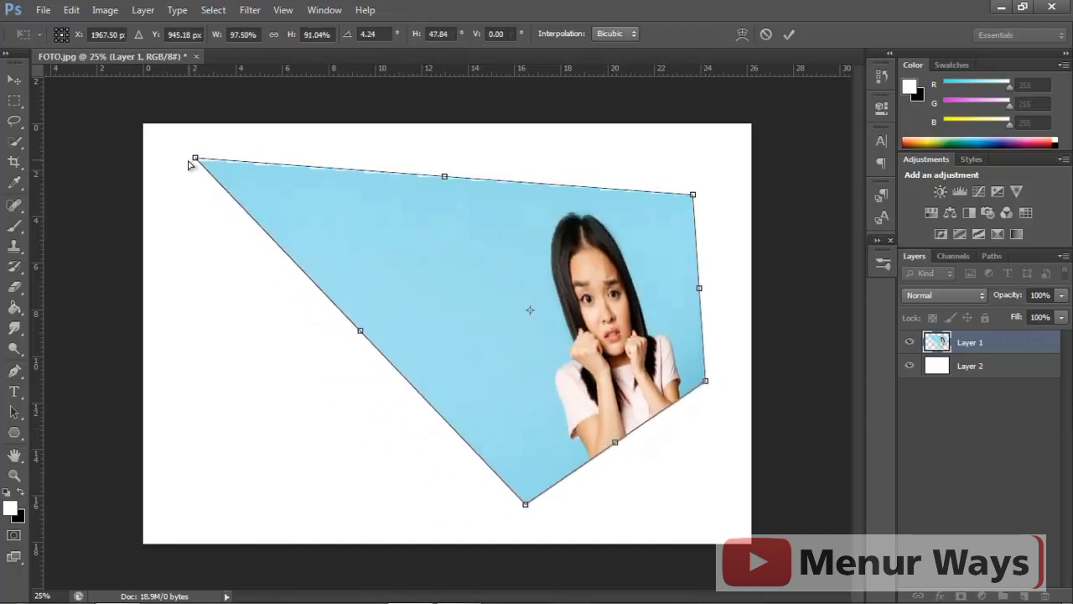
{"action": "left_click_drag", "start_coordinate": [195, 158], "coordinate": [232, 171]}
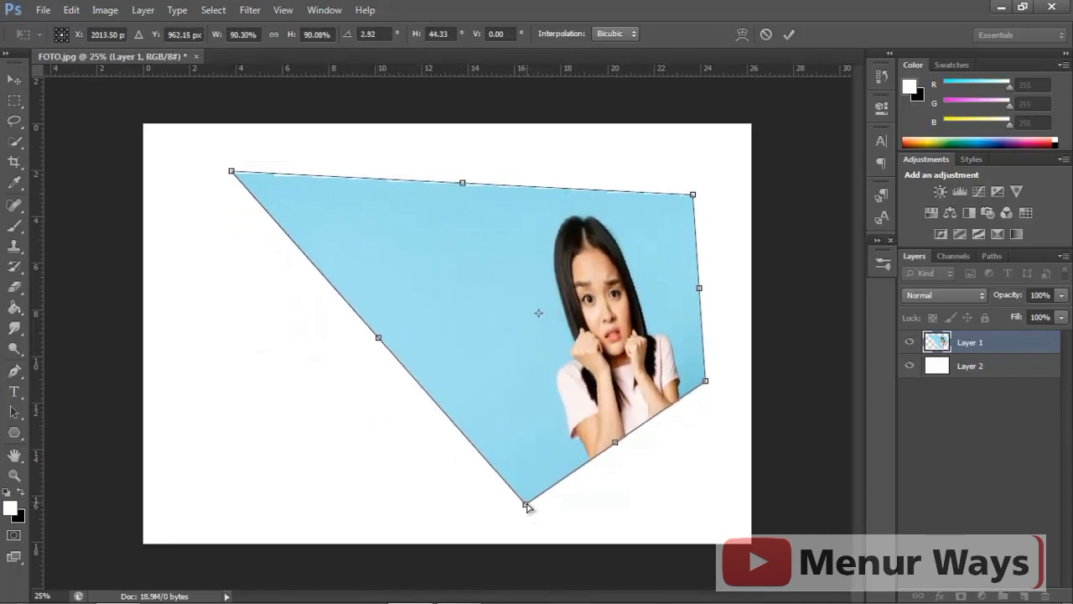
{"action": "left_click_drag", "start_coordinate": [527, 506], "coordinate": [261, 468]}
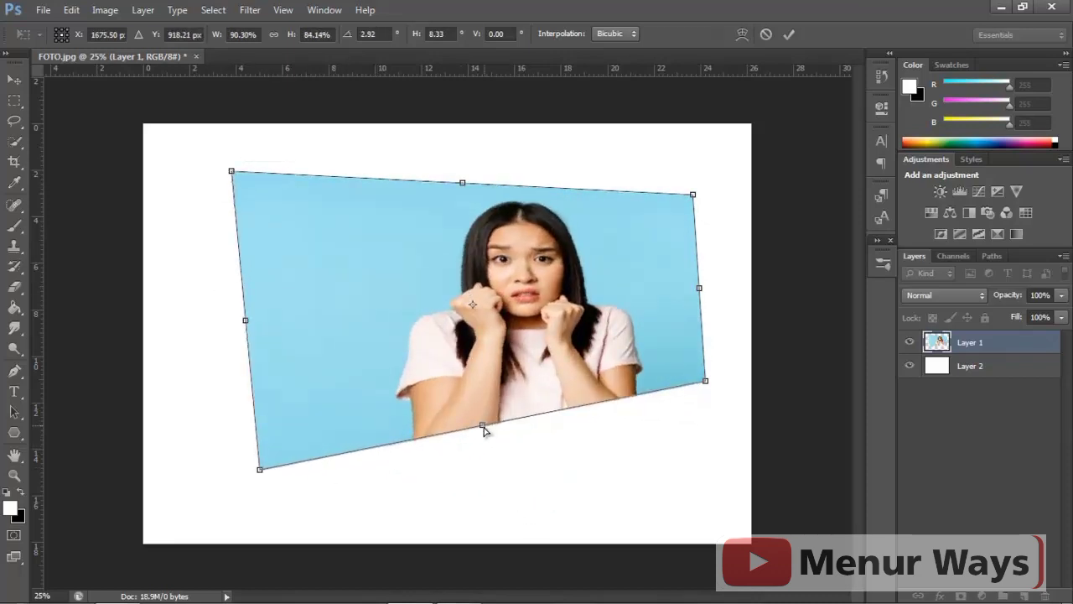
{"action": "left_click_drag", "start_coordinate": [484, 430], "coordinate": [436, 451]}
Switch the distorted photo to the Perspective transform, apply it, and undo the transformation
{"action": "right_click", "coordinate": [409, 304]}
{"action": "left_click", "coordinate": [467, 373]}
{"action": "right_click", "coordinate": [474, 339]}
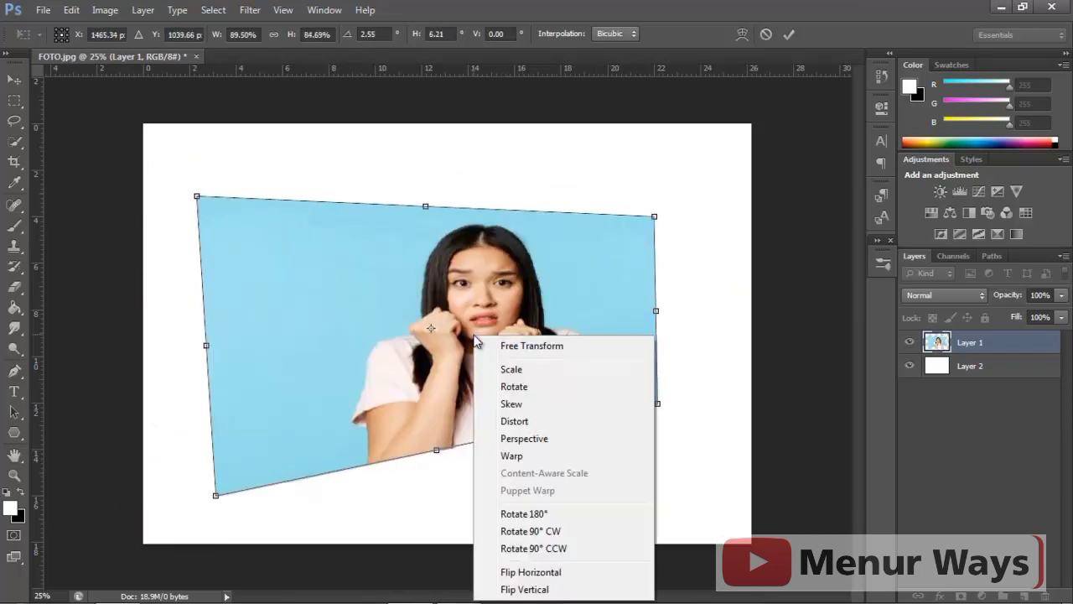
{"action": "left_click", "coordinate": [556, 438]}
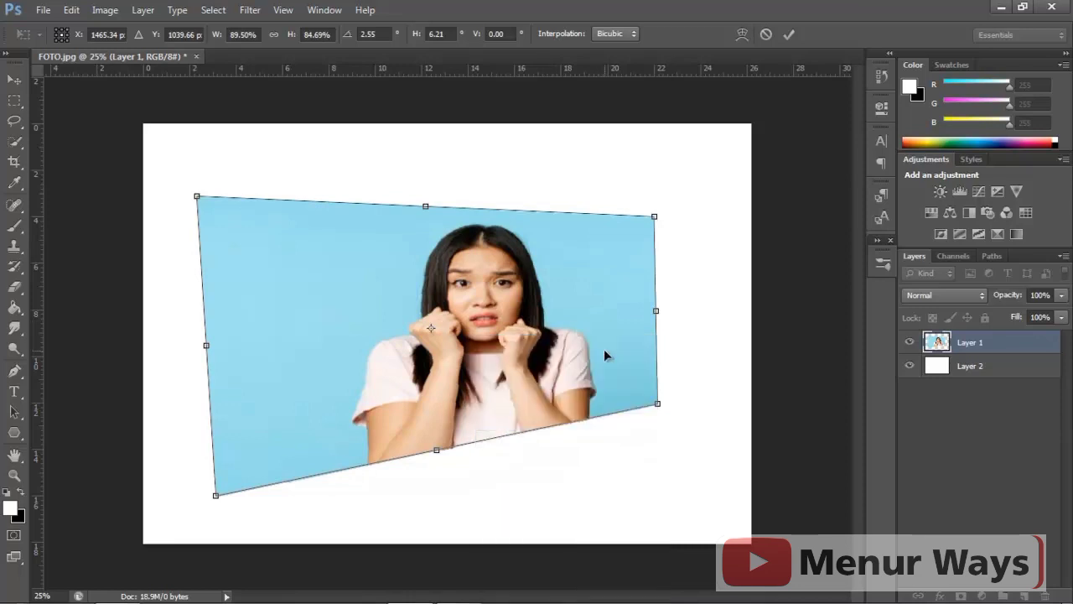
{"action": "key", "text": "Return"}
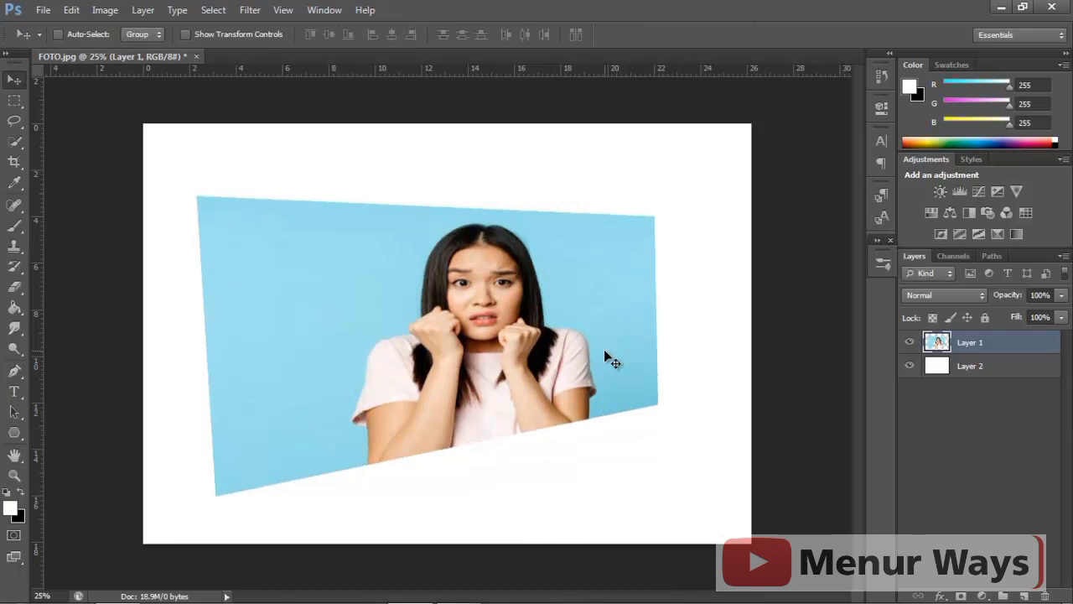
{"action": "key", "text": "ctrl+z"}
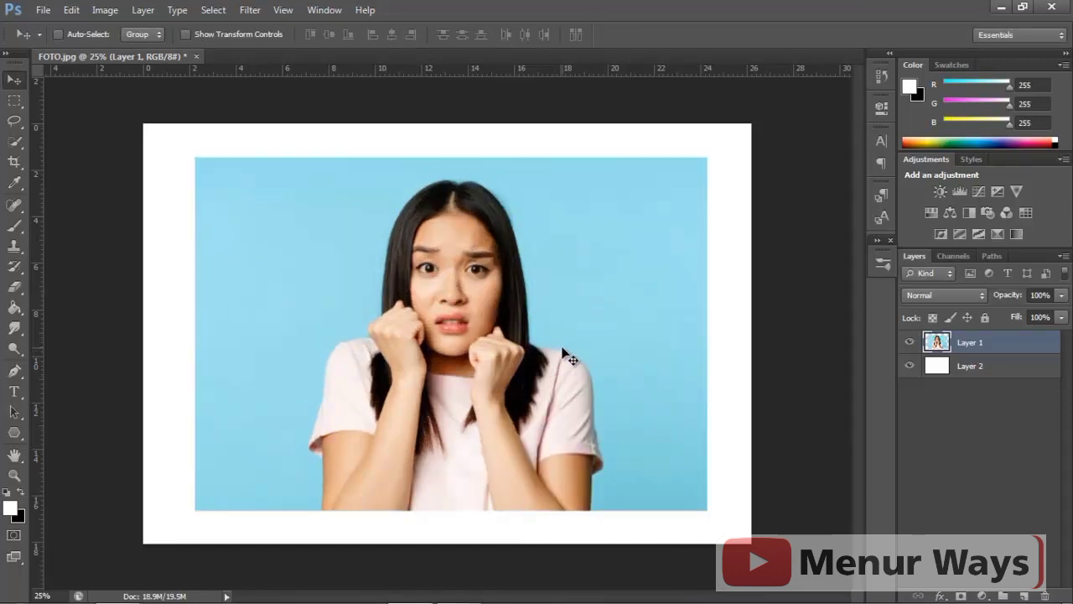
Use the Perspective transform to narrow the photo's edges symmetrically from its corners to about 96.33% width, and undo the result
{"action": "key", "text": "ctrl+t"}
{"action": "right_click", "coordinate": [521, 272]}
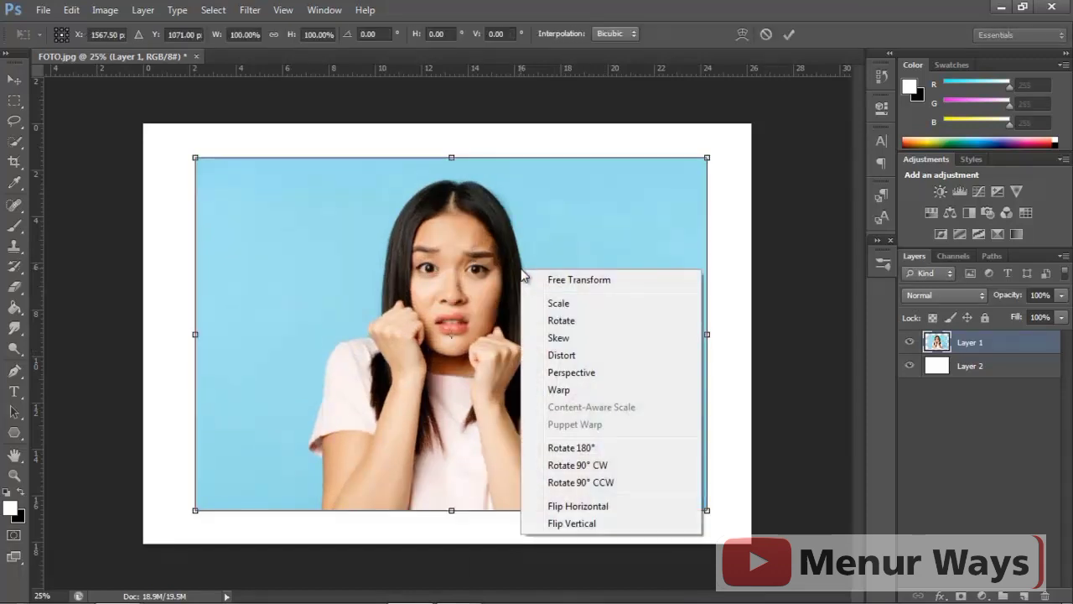
{"action": "left_click", "coordinate": [573, 373]}
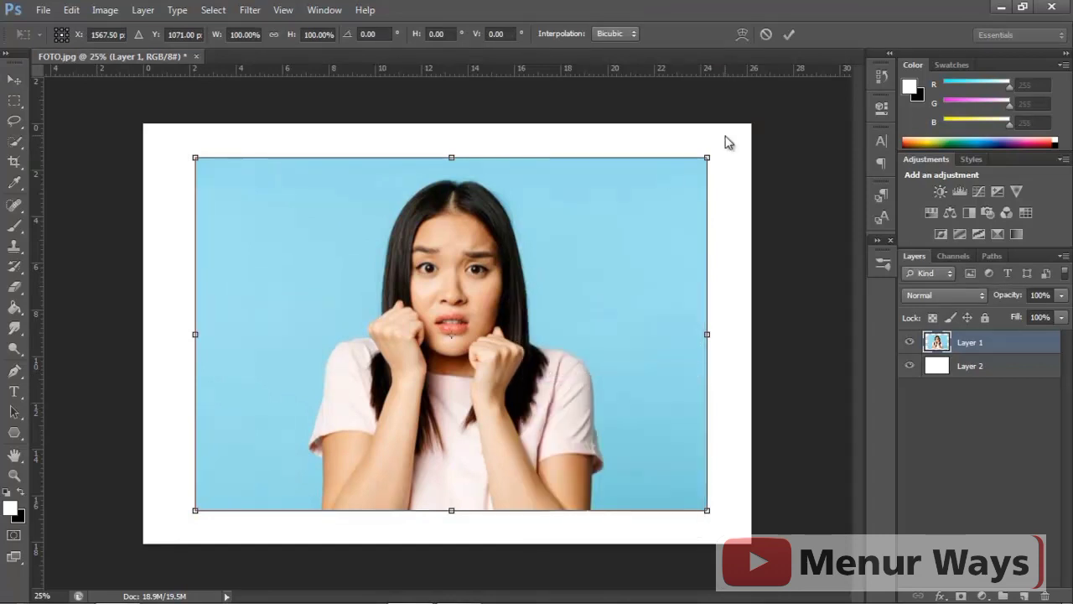
{"action": "mouse_move", "coordinate": [709, 160]}
{"action": "left_mouse_down"}
{"action": "mouse_move", "coordinate": [484, 162]}
{"action": "mouse_move", "coordinate": [594, 155]}
{"action": "mouse_move", "coordinate": [699, 170]}
{"action": "left_mouse_up"}
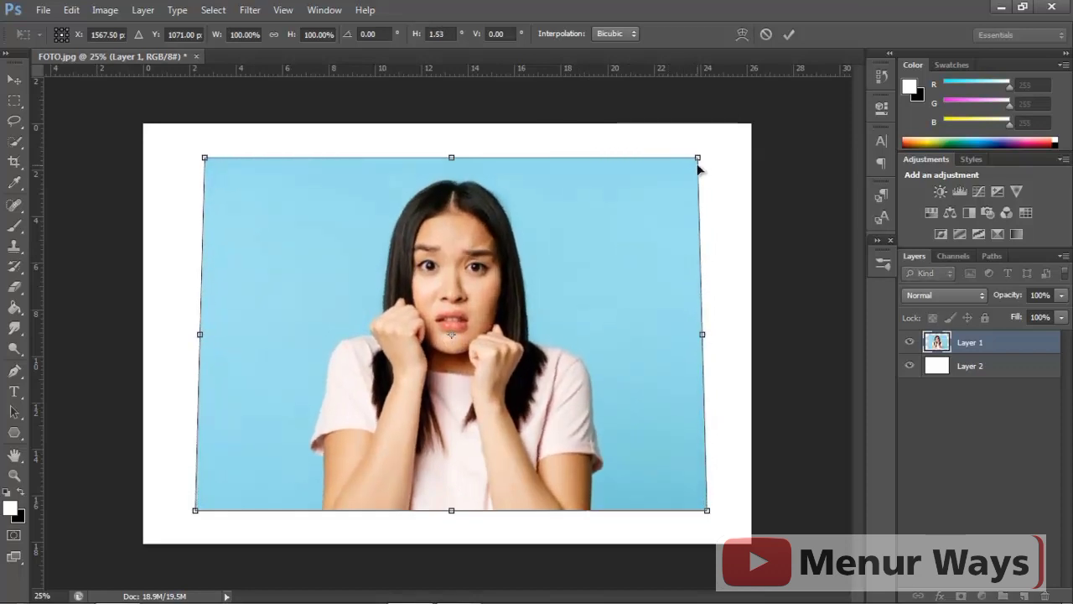
{"action": "mouse_move", "coordinate": [704, 340]}
{"action": "left_mouse_down"}
{"action": "mouse_move", "coordinate": [707, 314]}
{"action": "mouse_move", "coordinate": [704, 340]}
{"action": "left_mouse_up"}
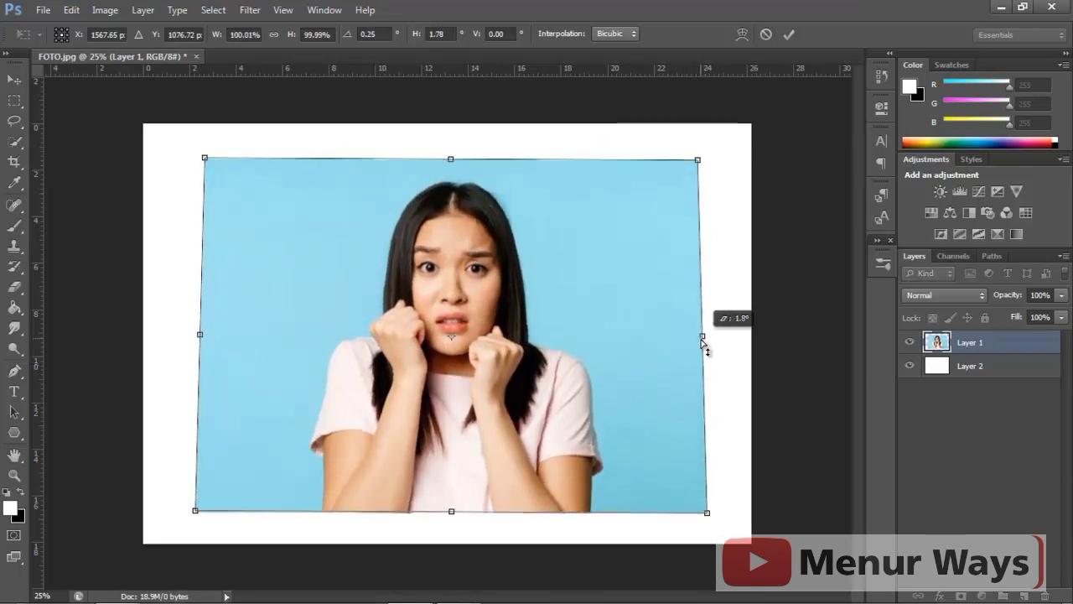
{"action": "mouse_move", "coordinate": [709, 517]}
{"action": "left_mouse_down"}
{"action": "mouse_move", "coordinate": [615, 509]}
{"action": "mouse_move", "coordinate": [695, 495]}
{"action": "mouse_move", "coordinate": [582, 508]}
{"action": "mouse_move", "coordinate": [659, 483]}
{"action": "mouse_move", "coordinate": [726, 426]}
{"action": "mouse_move", "coordinate": [693, 427]}
{"action": "mouse_move", "coordinate": [697, 364]}
{"action": "mouse_move", "coordinate": [702, 434]}
{"action": "mouse_move", "coordinate": [597, 467]}
{"action": "mouse_move", "coordinate": [492, 477]}
{"action": "mouse_move", "coordinate": [689, 493]}
{"action": "mouse_move", "coordinate": [687, 317]}
{"action": "mouse_move", "coordinate": [695, 511]}
{"action": "left_mouse_up"}
{"action": "mouse_move", "coordinate": [202, 514]}
{"action": "left_mouse_down"}
{"action": "mouse_move", "coordinate": [206, 395]}
{"action": "mouse_move", "coordinate": [207, 528]}
{"action": "mouse_move", "coordinate": [207, 497]}
{"action": "left_mouse_up"}
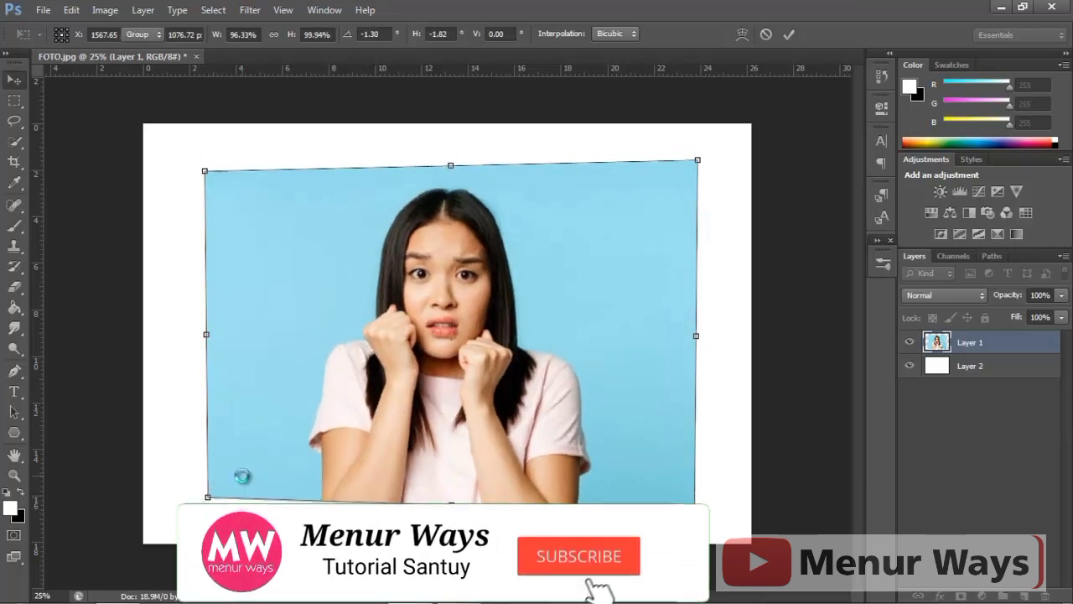
{"action": "key", "text": "Return"}
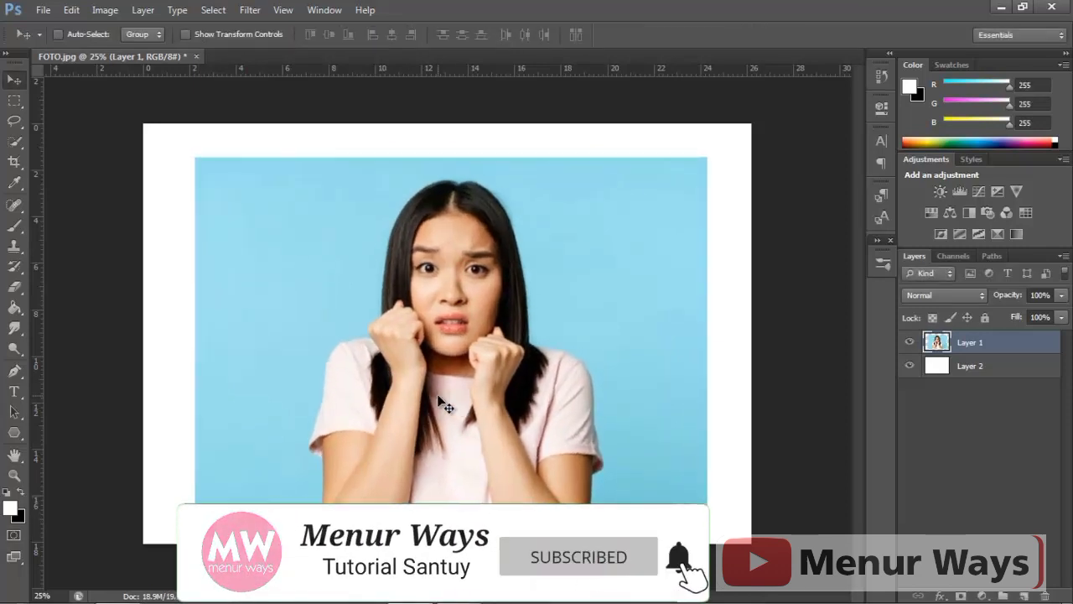
Use the Warp transform to pull the photo's two upper corners inward and curve its top and right edges with the direction points
{"action": "key", "text": "ctrl+t"}
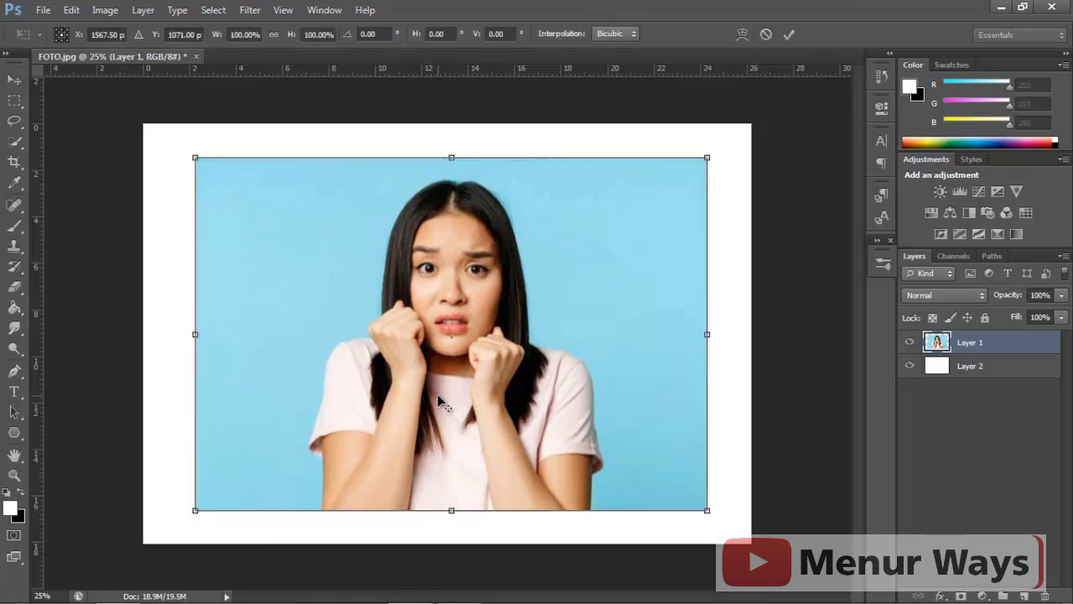
{"action": "right_click", "coordinate": [514, 215]}
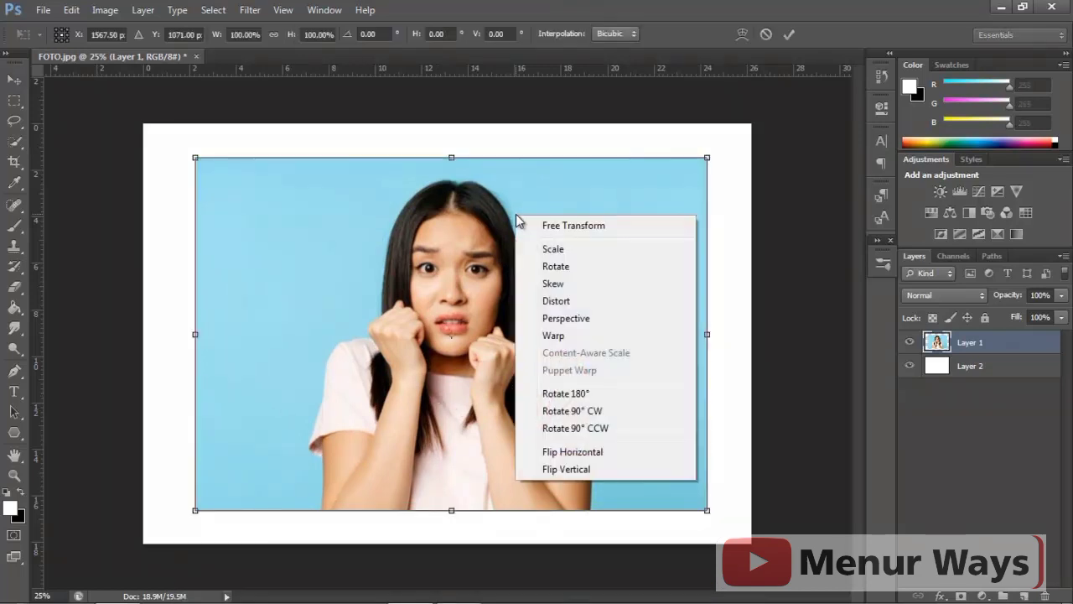
{"action": "left_click", "coordinate": [581, 336]}
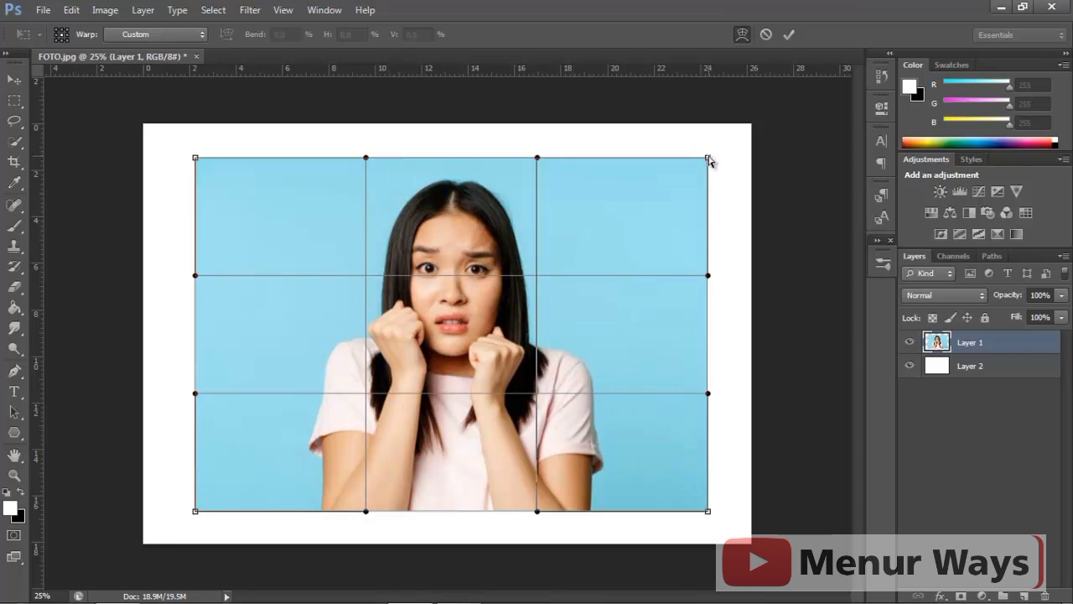
{"action": "left_click_drag", "start_coordinate": [708, 159], "coordinate": [632, 212]}
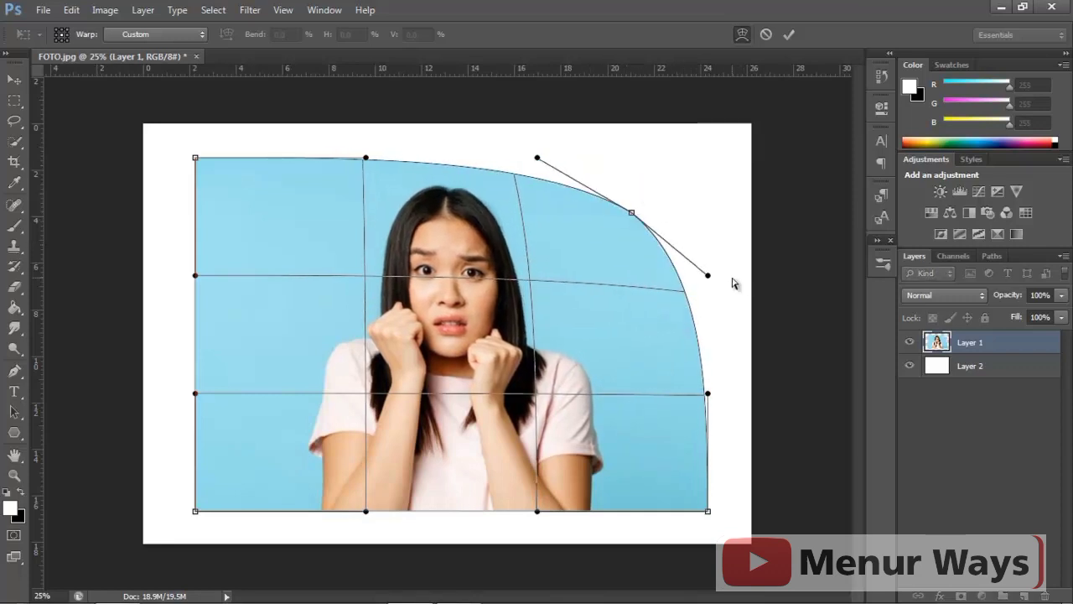
{"action": "left_click_drag", "start_coordinate": [708, 276], "coordinate": [549, 340]}
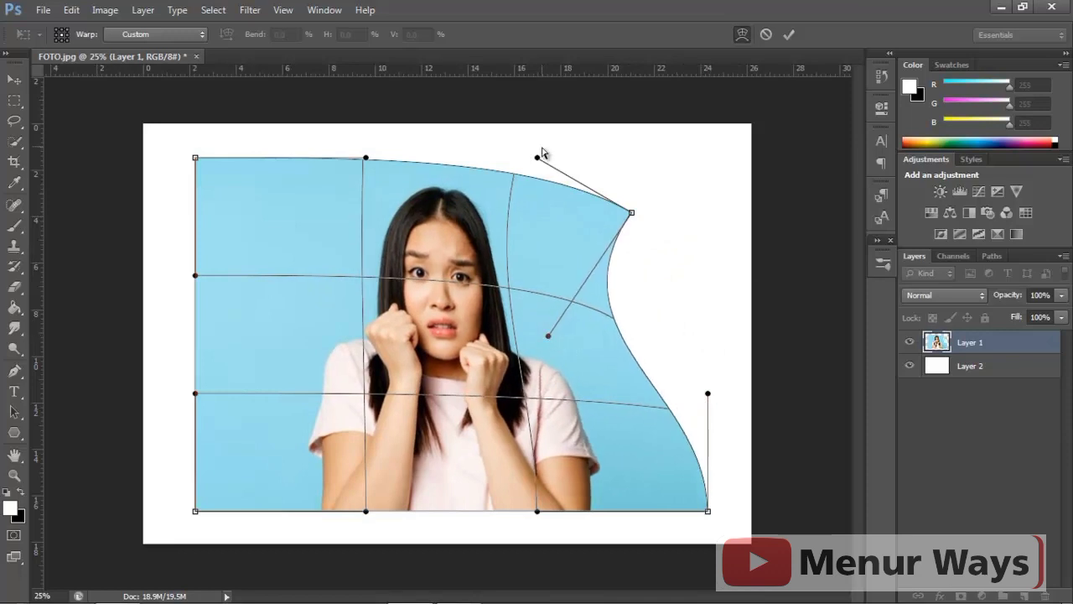
{"action": "left_click_drag", "start_coordinate": [541, 154], "coordinate": [637, 136]}
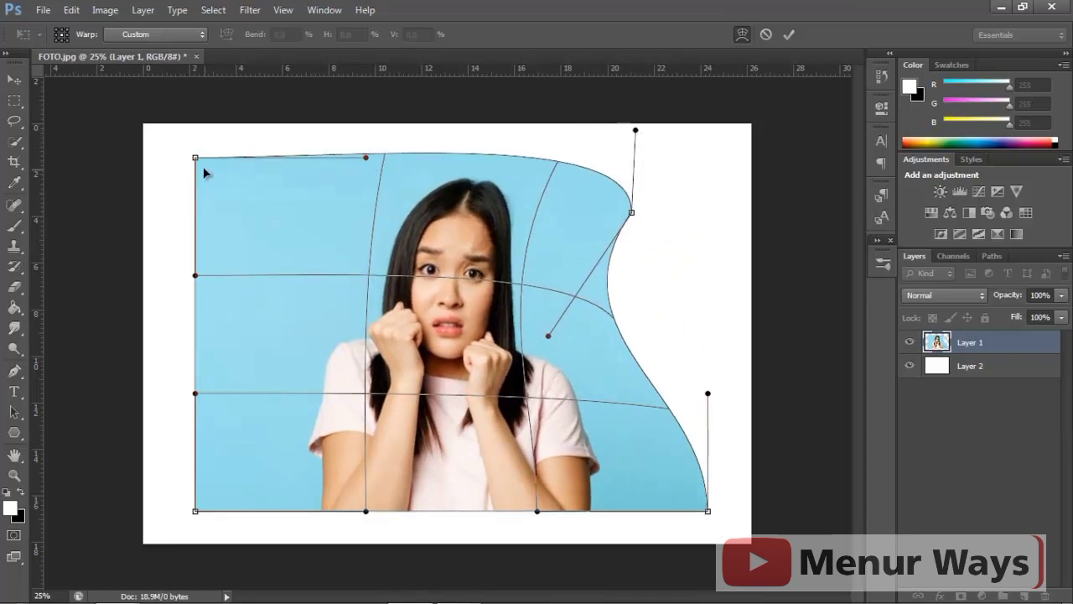
{"action": "left_click_drag", "start_coordinate": [195, 158], "coordinate": [232, 223]}
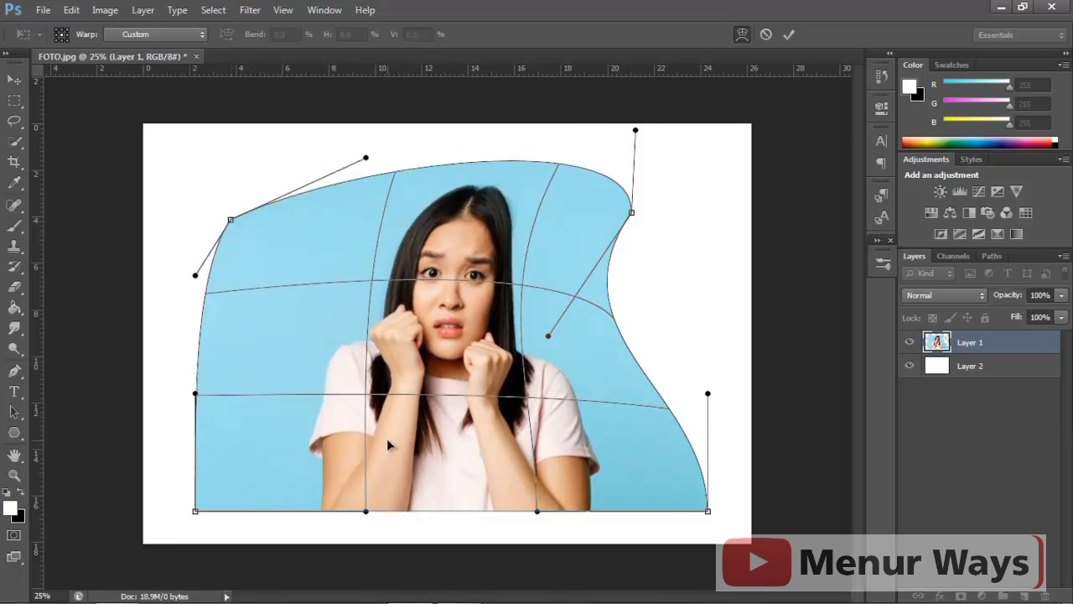
Warp the photo's bottom edge into a wave, pull the inner mesh downward around the face, and bend the left edge inward
{"action": "left_click_drag", "start_coordinate": [366, 515], "coordinate": [361, 424]}
{"action": "left_click_drag", "start_coordinate": [537, 514], "coordinate": [476, 532]}
{"action": "left_click_drag", "start_coordinate": [518, 363], "coordinate": [502, 389]}
{"action": "mouse_move", "coordinate": [377, 322]}
{"action": "left_mouse_down"}
{"action": "mouse_move", "coordinate": [369, 241]}
{"action": "mouse_move", "coordinate": [379, 341]}
{"action": "left_mouse_up"}
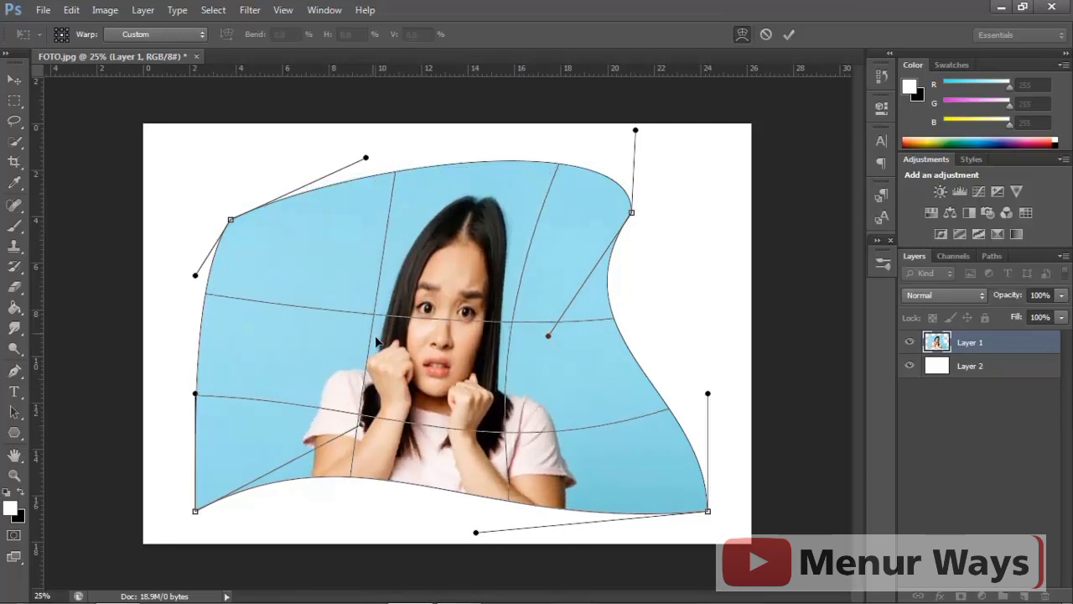
{"action": "left_click_drag", "start_coordinate": [209, 295], "coordinate": [281, 359]}
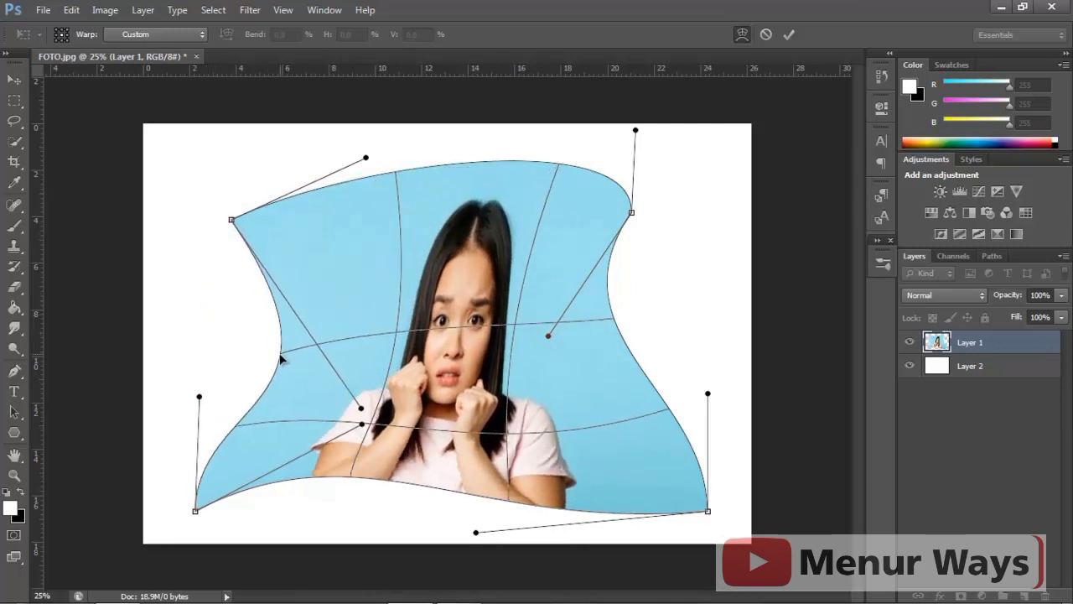
Shift the warp mesh around the face and pull the upper-right corner's lower direction point outward, applying the warp and undoing it
{"action": "mouse_move", "coordinate": [405, 186]}
{"action": "left_mouse_down"}
{"action": "mouse_move", "coordinate": [398, 204]}
{"action": "mouse_move", "coordinate": [388, 178]}
{"action": "left_mouse_up"}
{"action": "left_click_drag", "start_coordinate": [377, 333], "coordinate": [362, 326]}
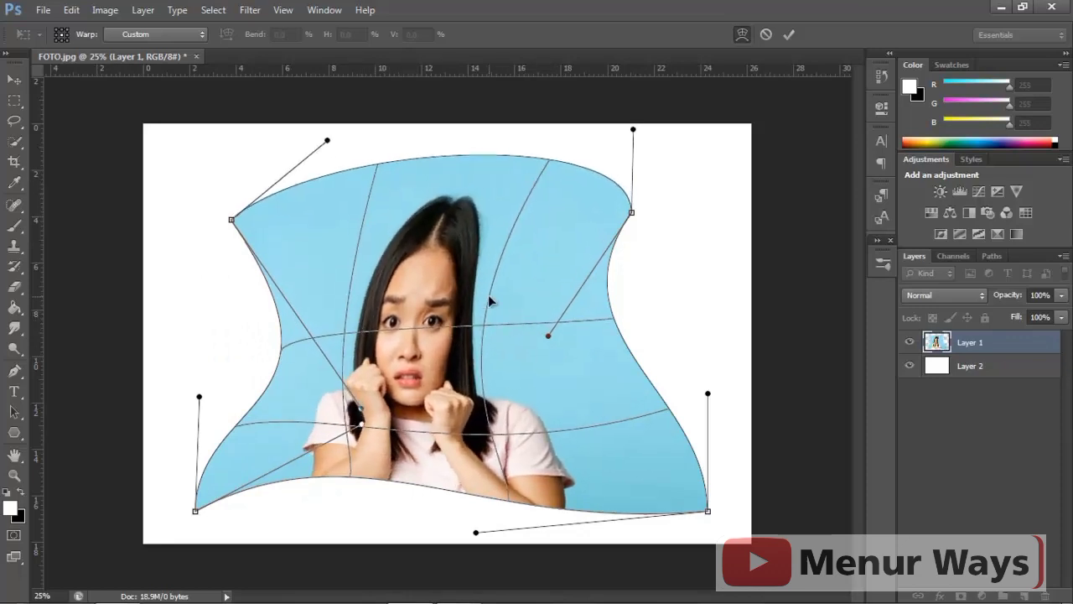
{"action": "left_click_drag", "start_coordinate": [491, 300], "coordinate": [512, 300]}
{"action": "left_click_drag", "start_coordinate": [574, 337], "coordinate": [629, 328]}
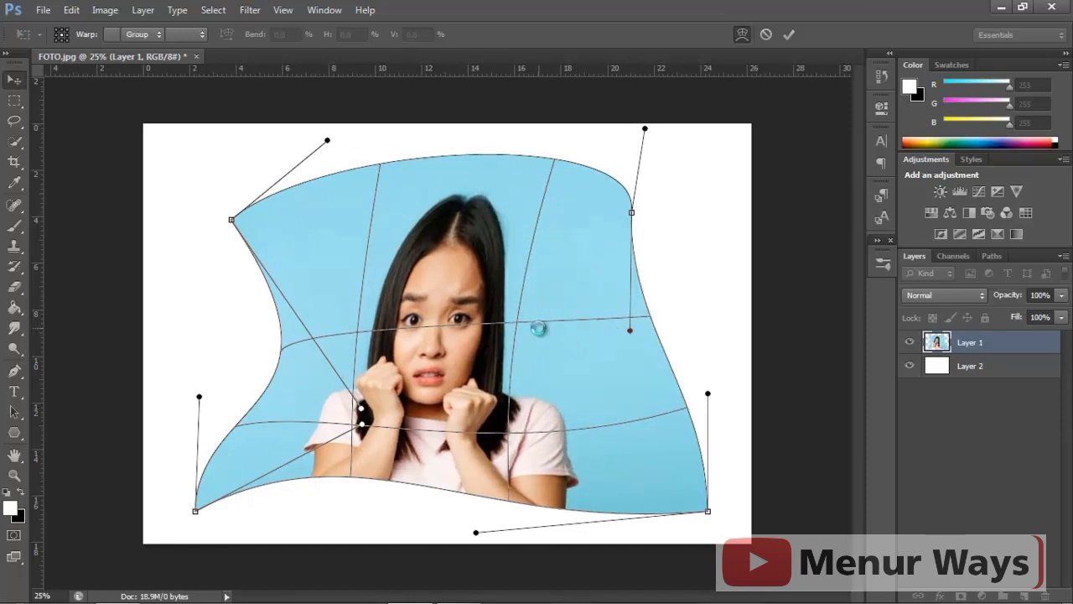
{"action": "key", "text": "Return"}
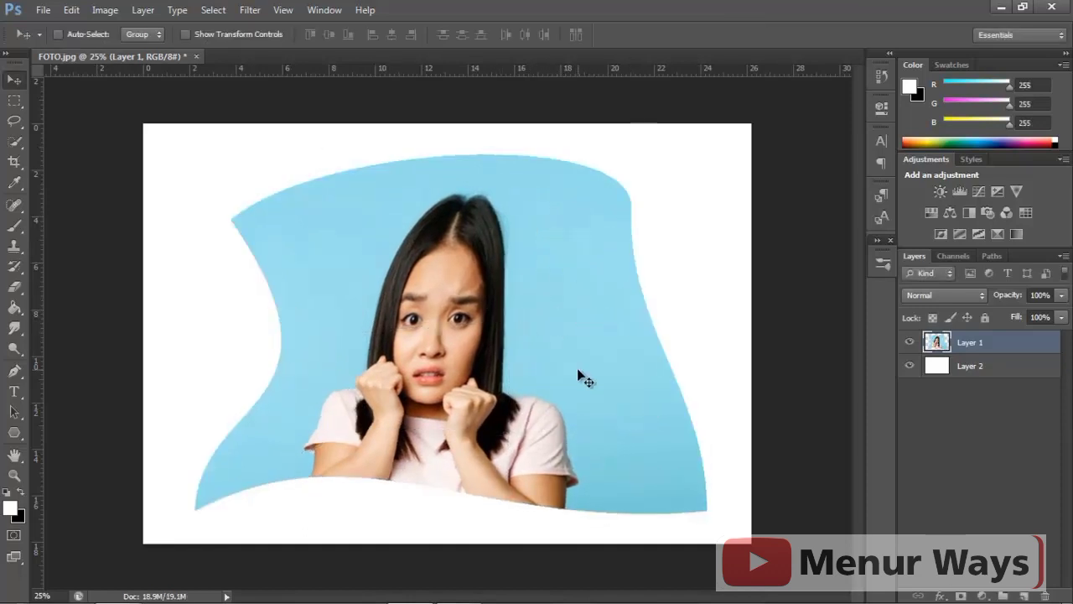
{"action": "key", "text": "ctrl+z"}
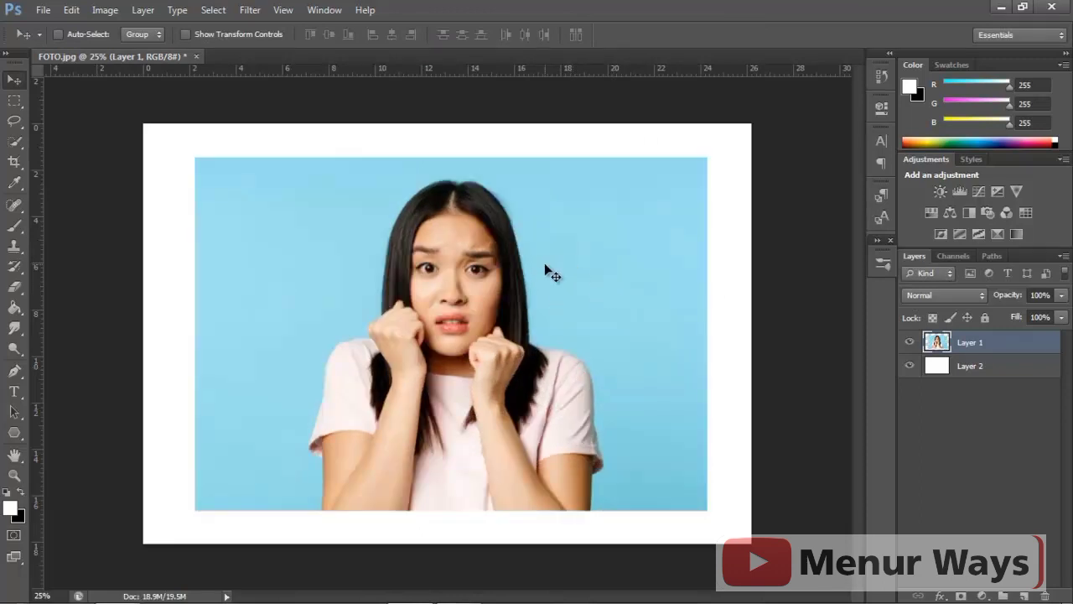
Start Free Transform on the photo layer and rotate the photo 180°
{"action": "key", "text": "ctrl+t"}
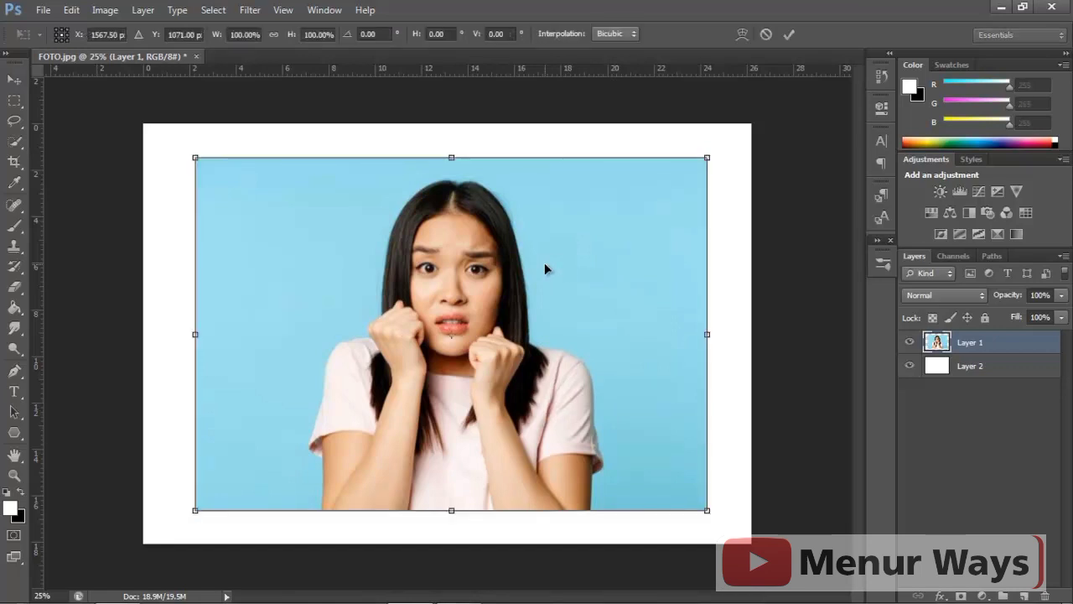
{"action": "right_click", "coordinate": [545, 269]}
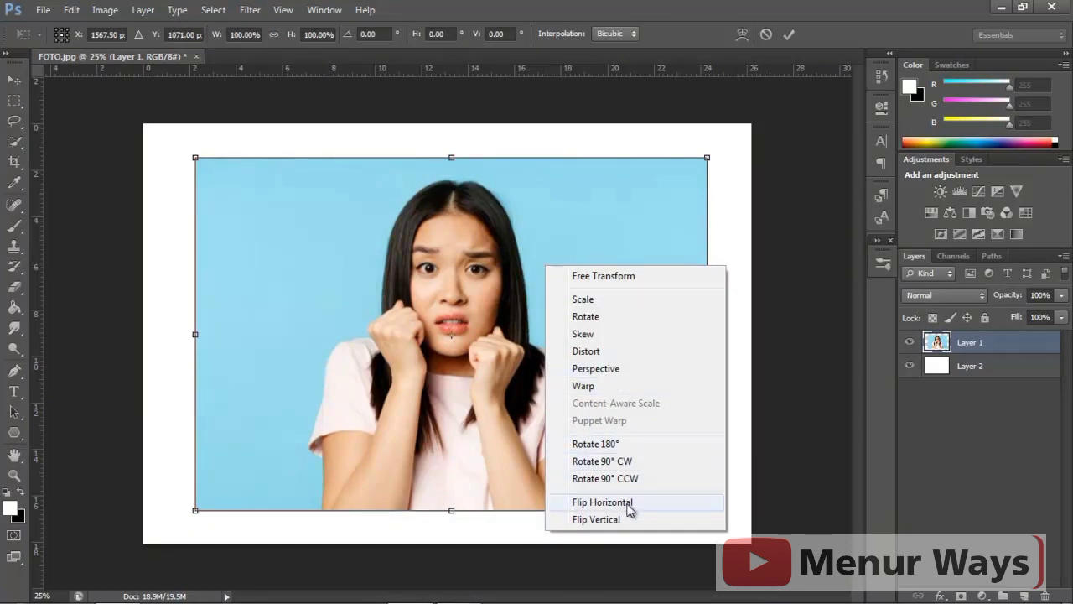
{"action": "left_click", "coordinate": [621, 449]}
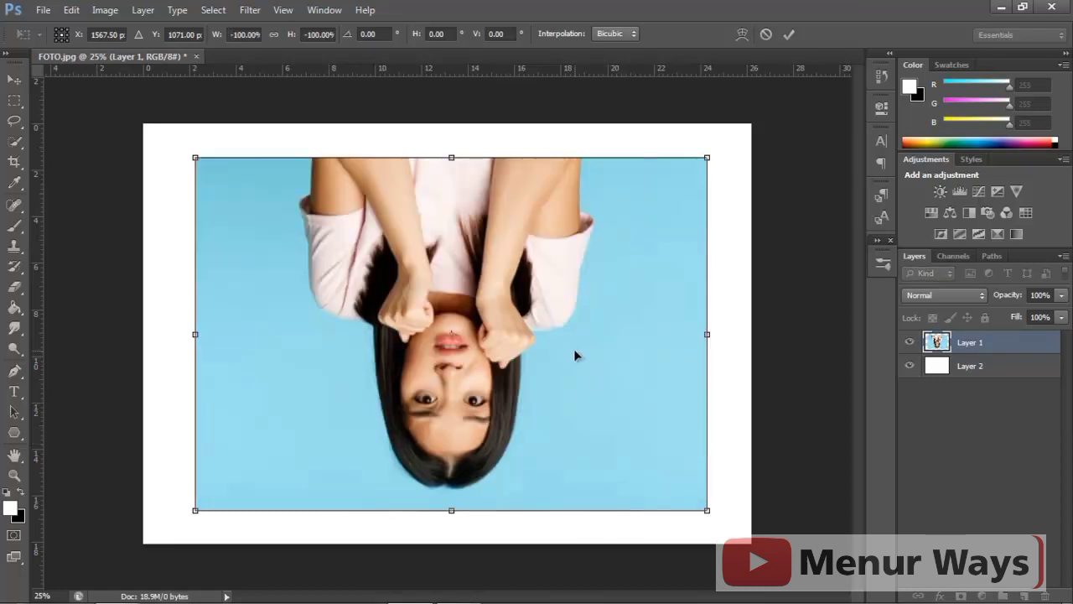
Rotate the upside-down photo 90° clockwise, and turn it back with a 90° counterclockwise rotation
{"action": "right_click", "coordinate": [497, 256]}
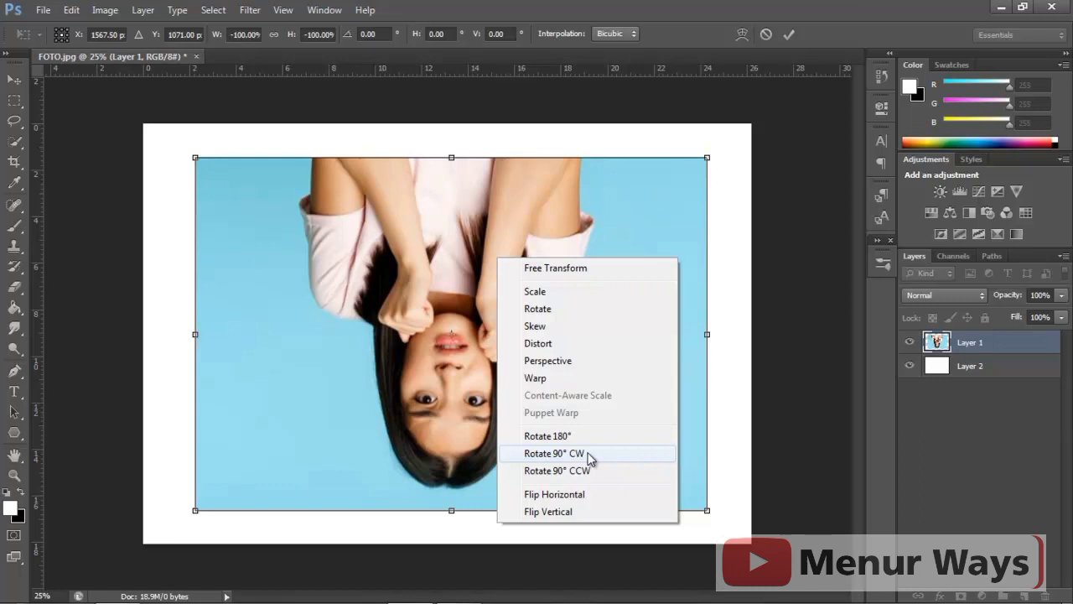
{"action": "left_click", "coordinate": [553, 453]}
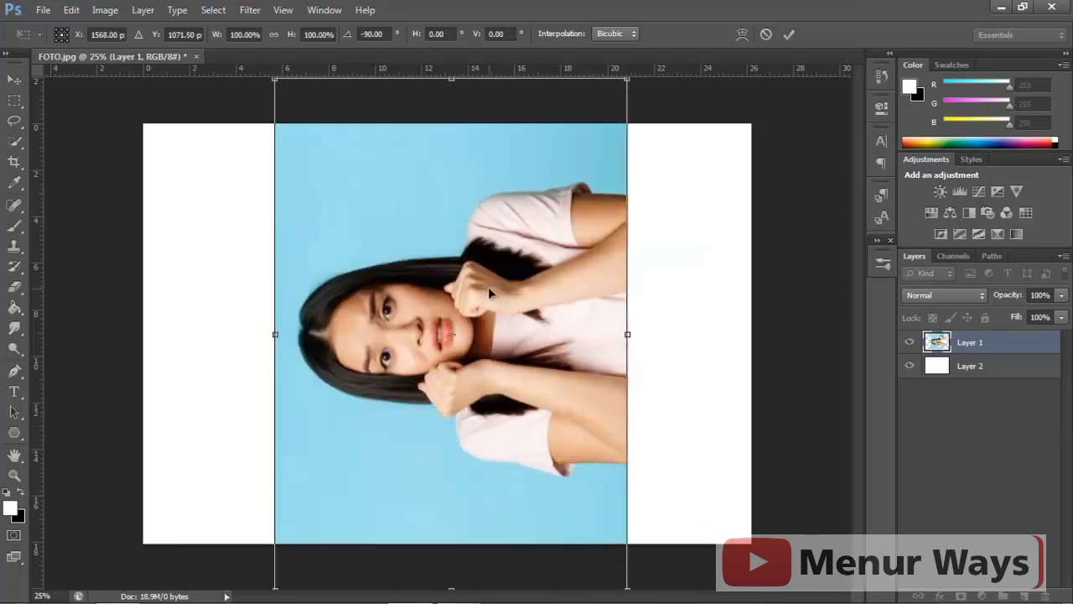
{"action": "right_click", "coordinate": [478, 239]}
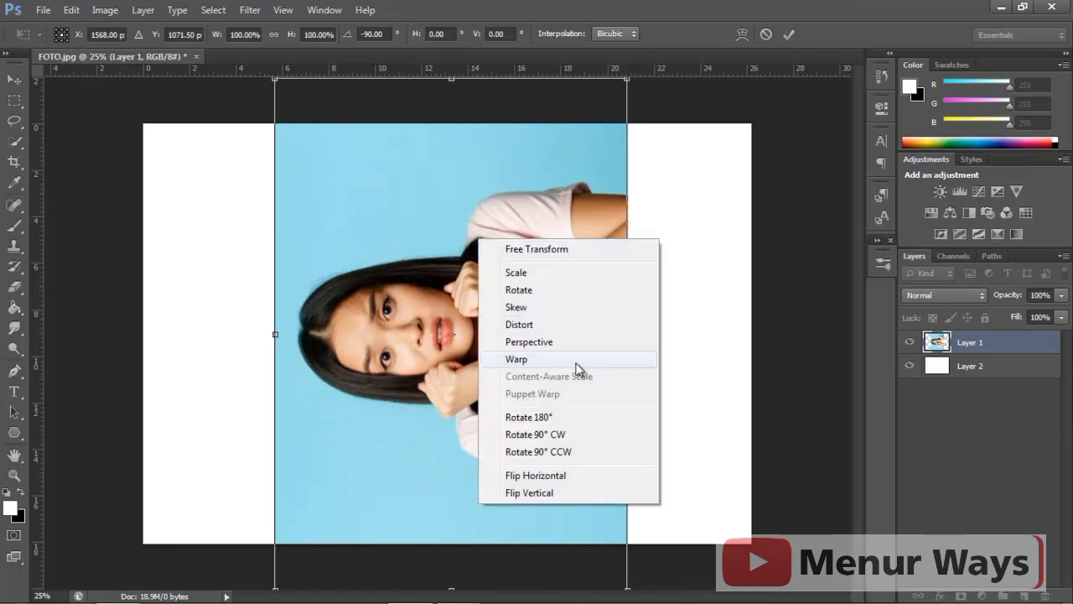
{"action": "left_click", "coordinate": [567, 453]}
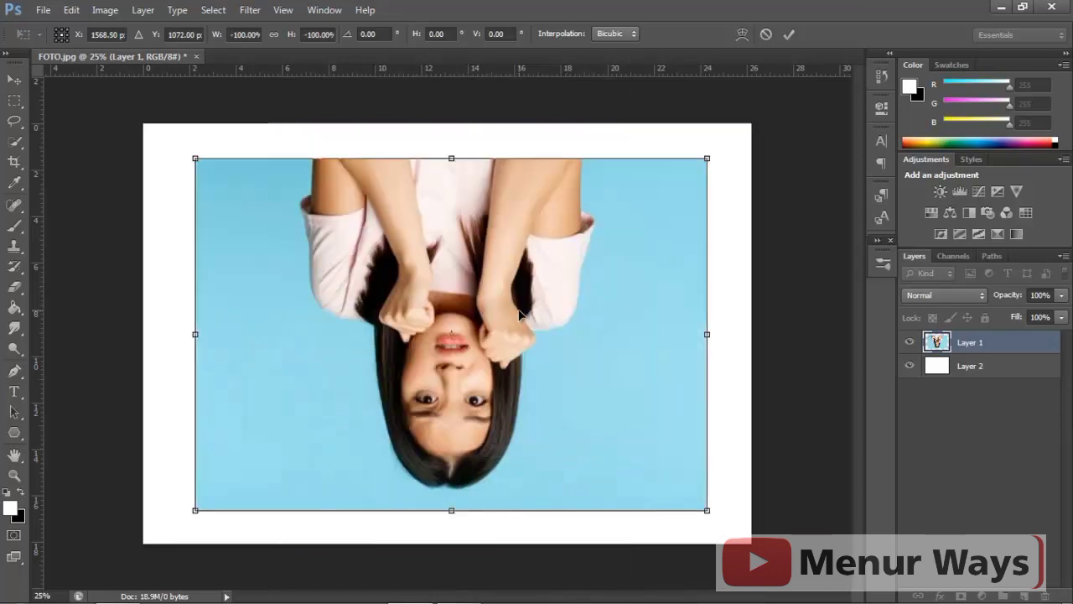
Flip the photo horizontally within the active transform, and reverse it with a second horizontal flip
{"action": "right_click", "coordinate": [520, 313]}
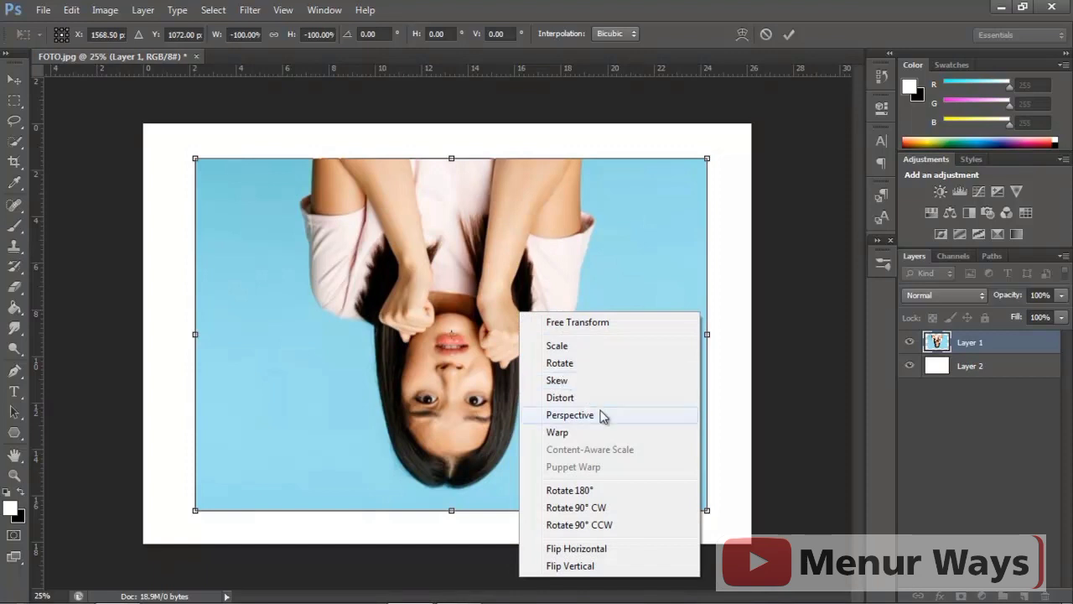
{"action": "left_click", "coordinate": [615, 553]}
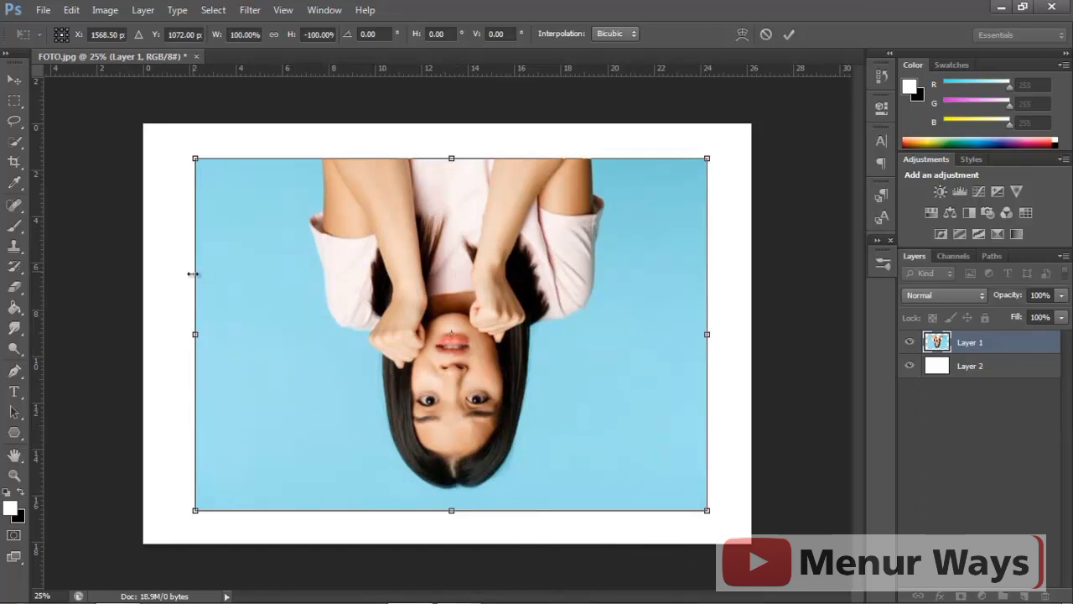
{"action": "right_click", "coordinate": [479, 284]}
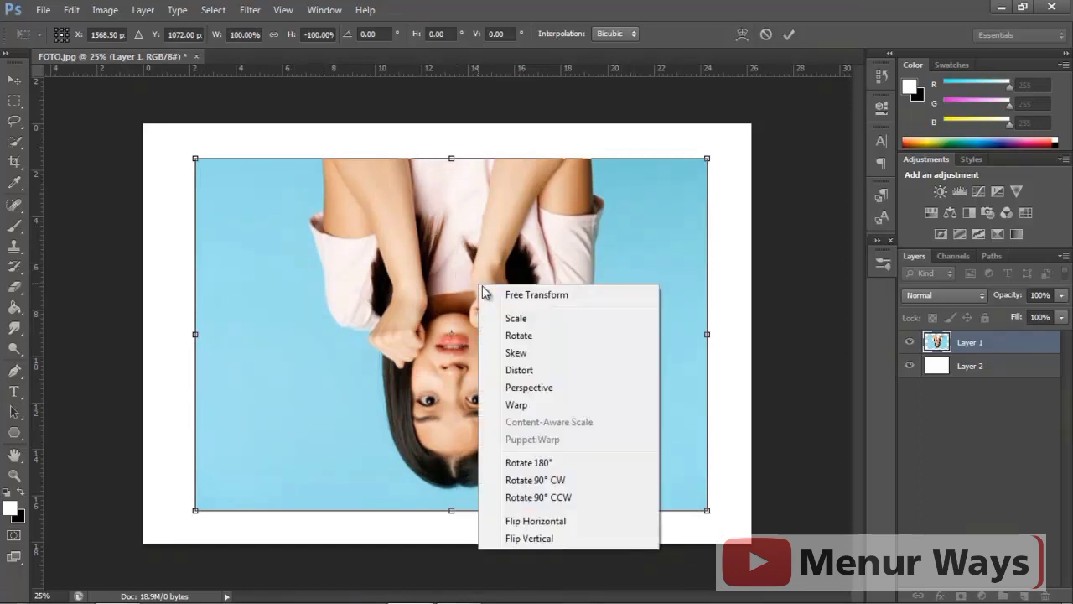
{"action": "left_click", "coordinate": [548, 521]}
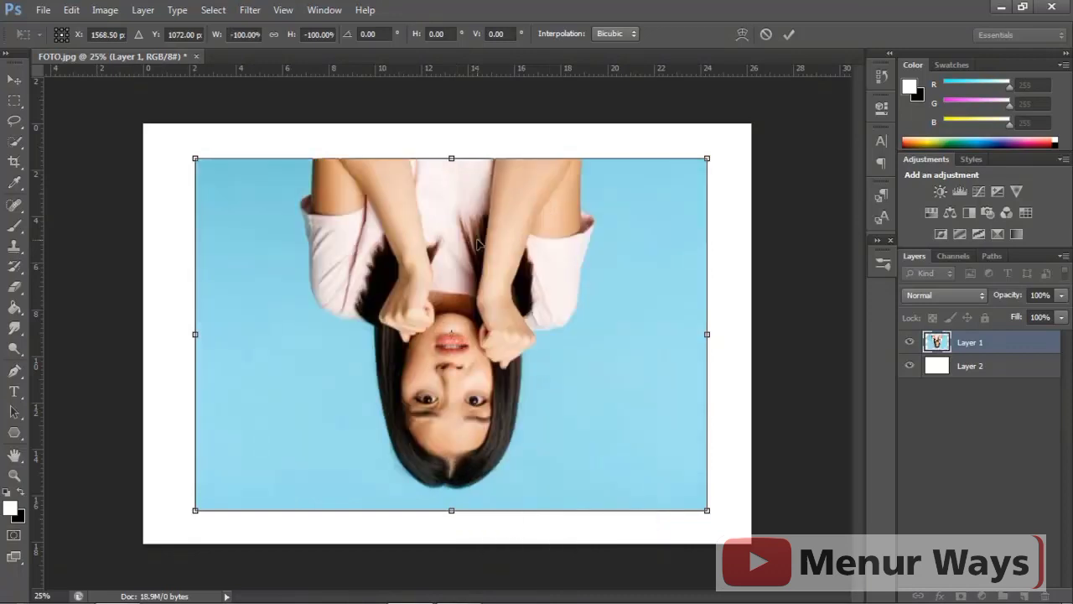
Flip the photo vertically to stand it upright, and flip it horizontally to restore its original orientation
{"action": "right_click", "coordinate": [477, 244]}
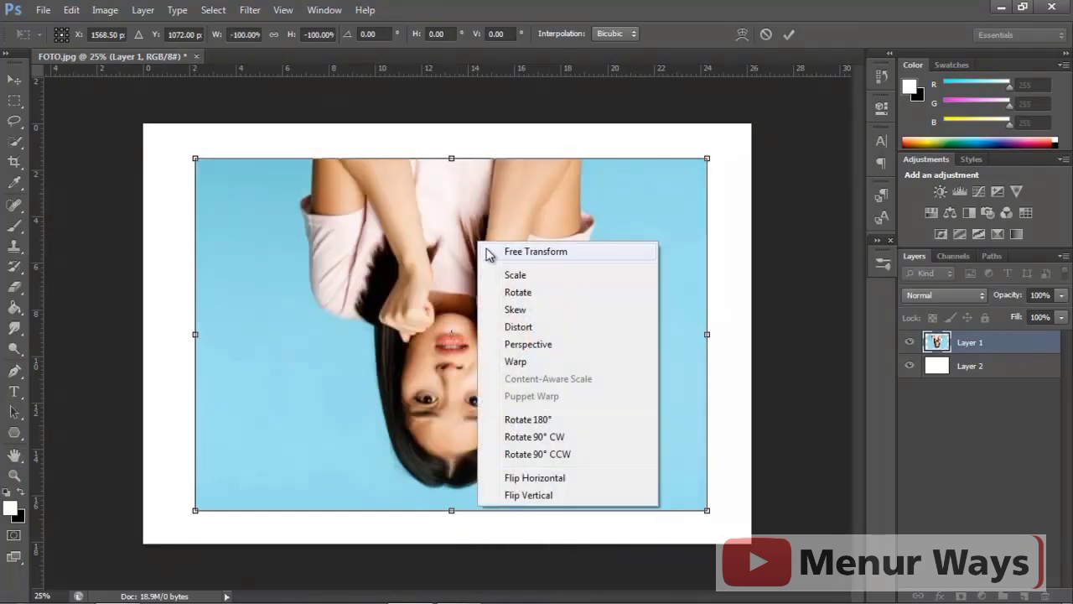
{"action": "left_click", "coordinate": [552, 495]}
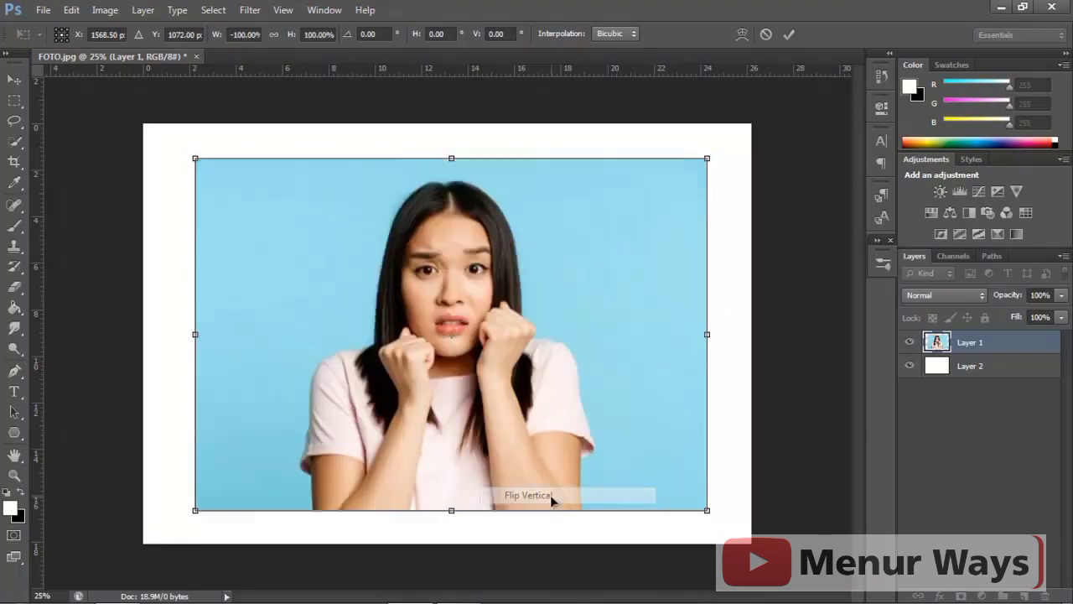
{"action": "right_click", "coordinate": [512, 315]}
{"action": "left_click", "coordinate": [593, 556]}
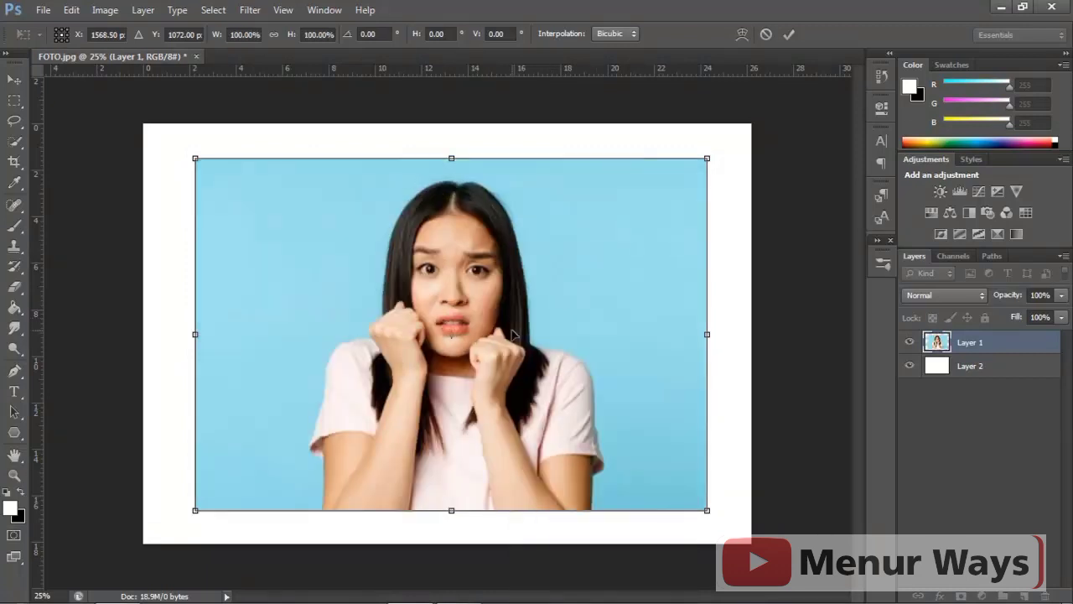
Flip the upright photo vertically, apply the transformation, and undo it
{"action": "right_click", "coordinate": [508, 268]}
{"action": "left_click", "coordinate": [582, 526]}
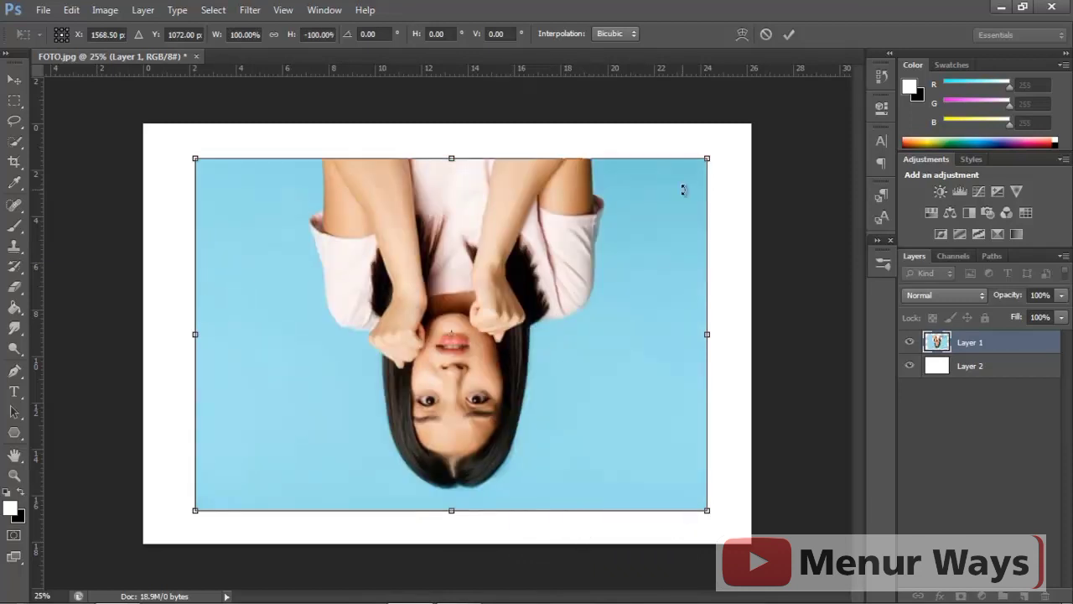
{"action": "key", "text": "Return"}
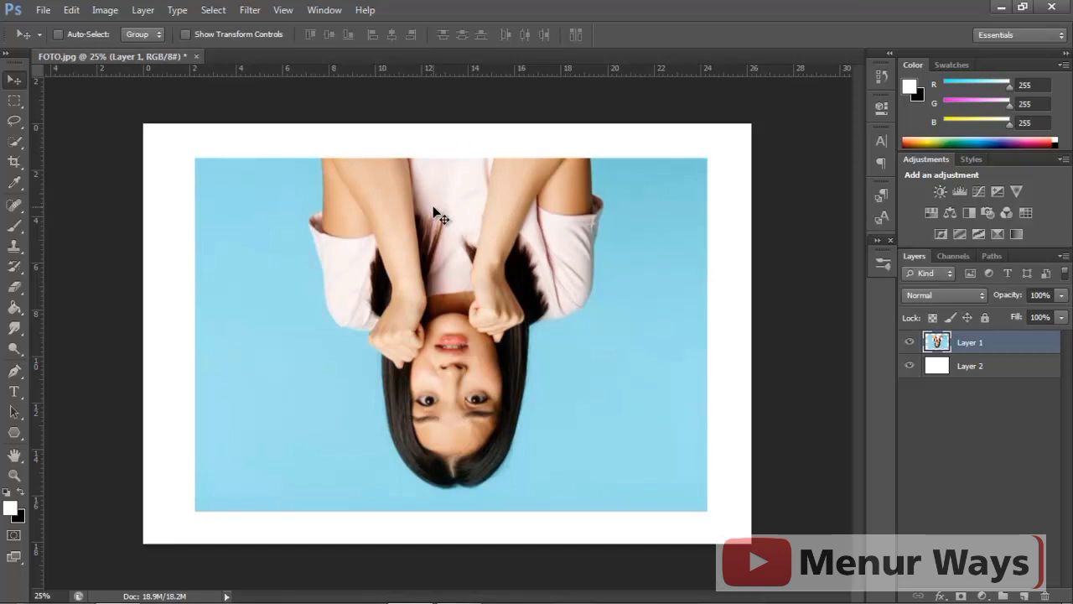
{"action": "key", "text": "ctrl+z"}
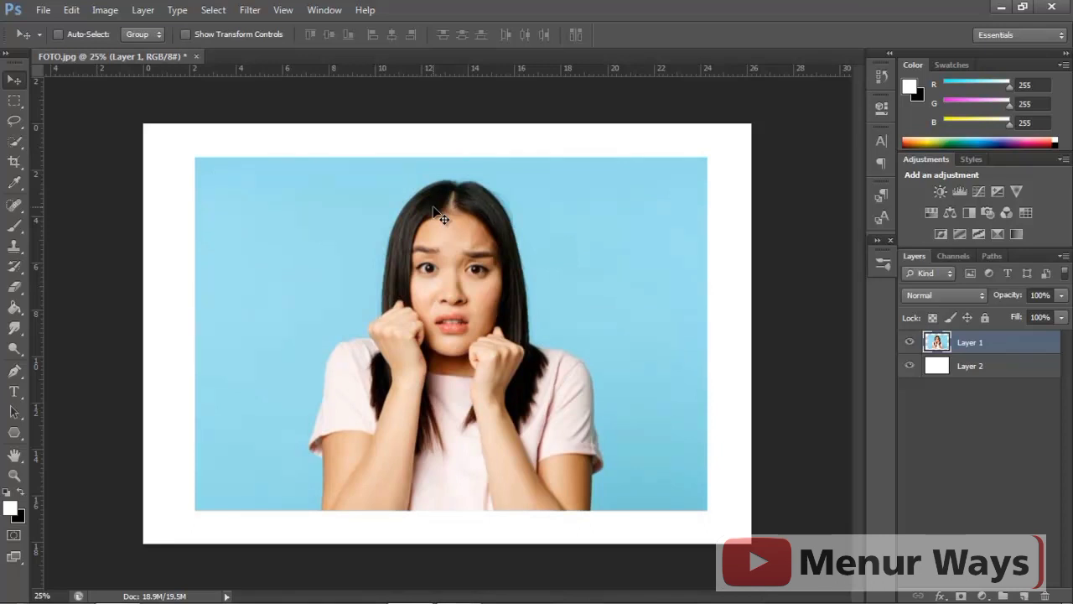